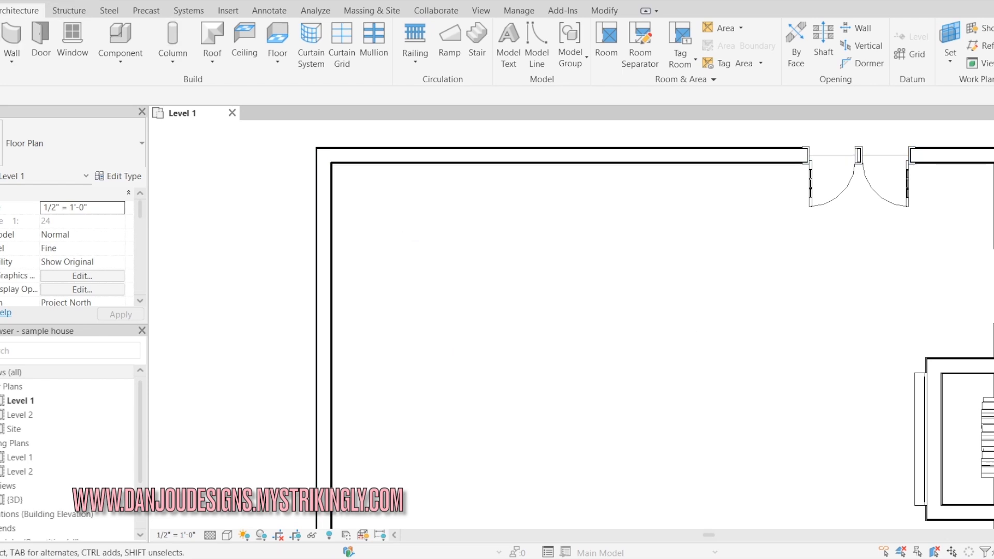
- Create a new family from the Casework wall based.rft template
click(0, 11)
mouse_move(49, 70)
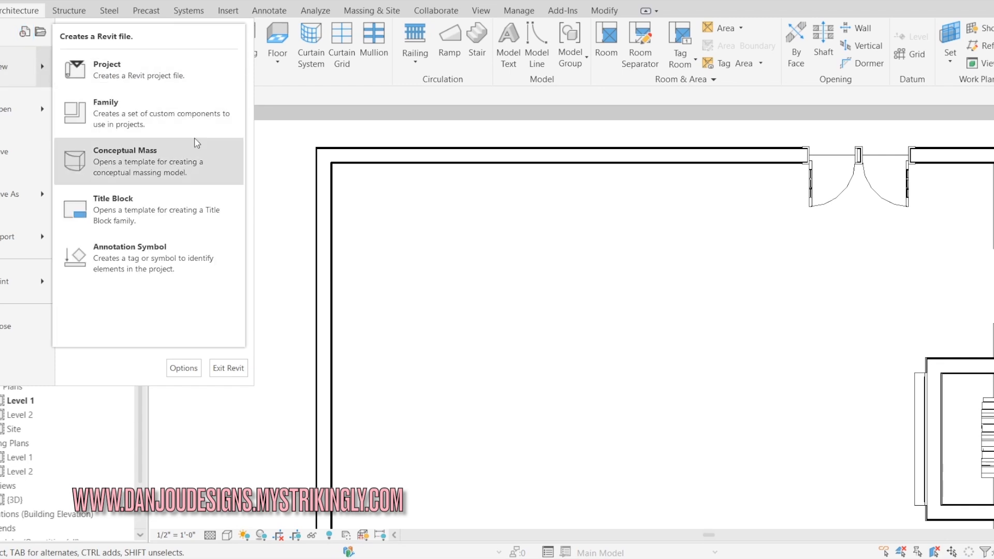
click(130, 112)
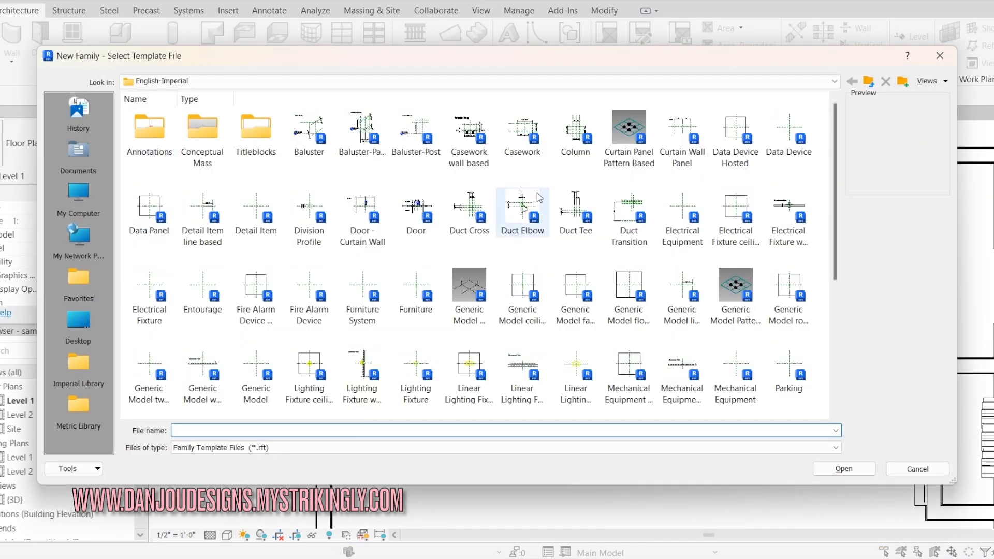
click(464, 156)
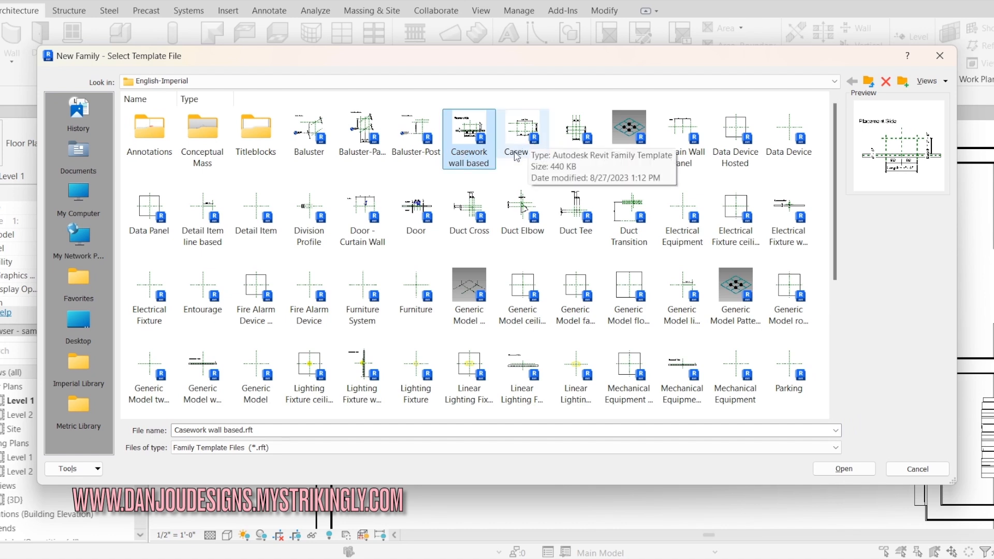
double_click(467, 152)
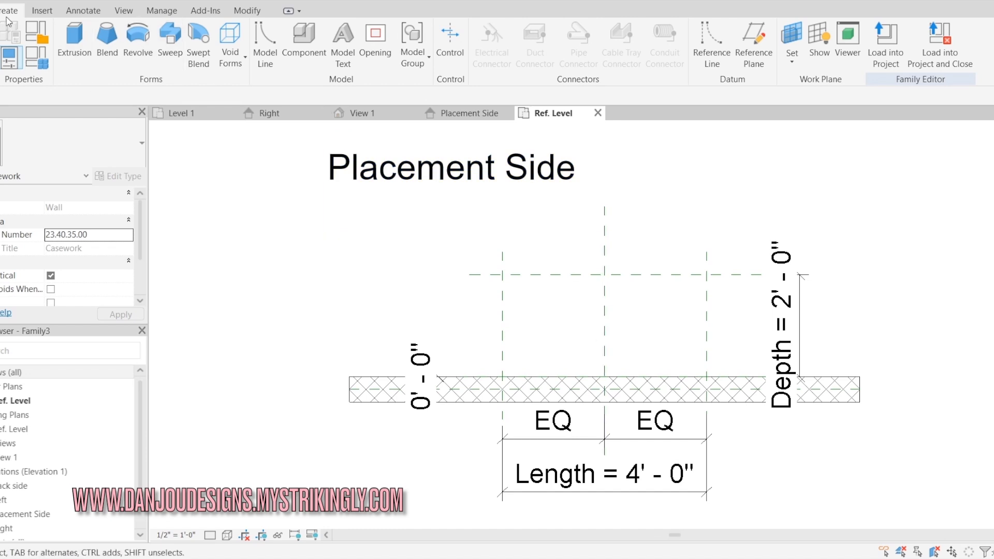
- Create an extrusion from an L-shaped profile against the wall, with 1'-0" thick legs and the side leg reaching 4'-0" out
click(80, 39)
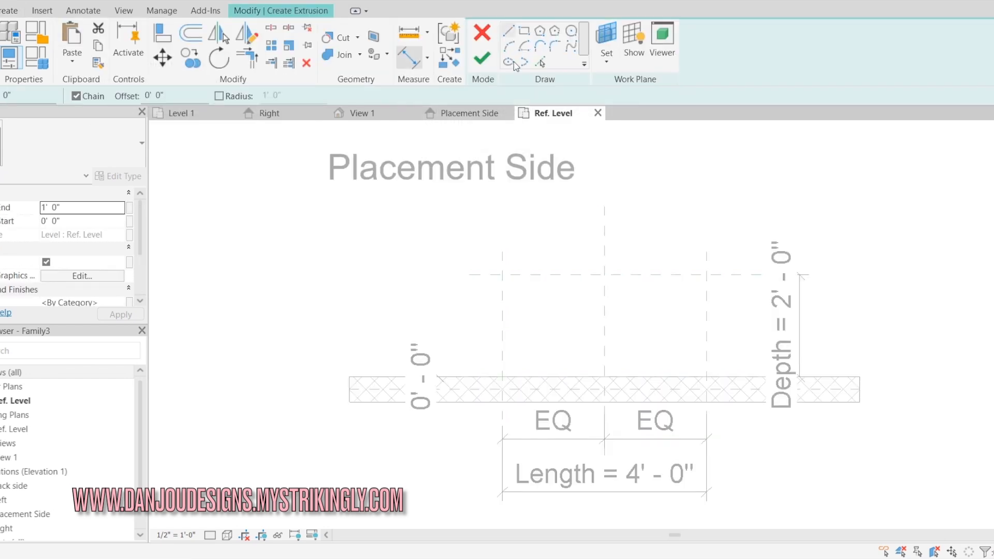
click(507, 32)
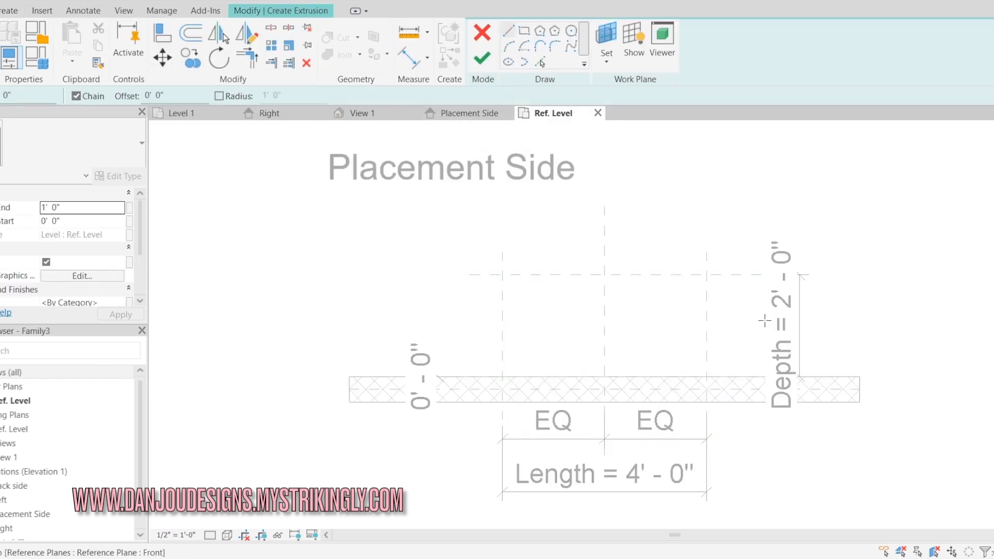
click(707, 376)
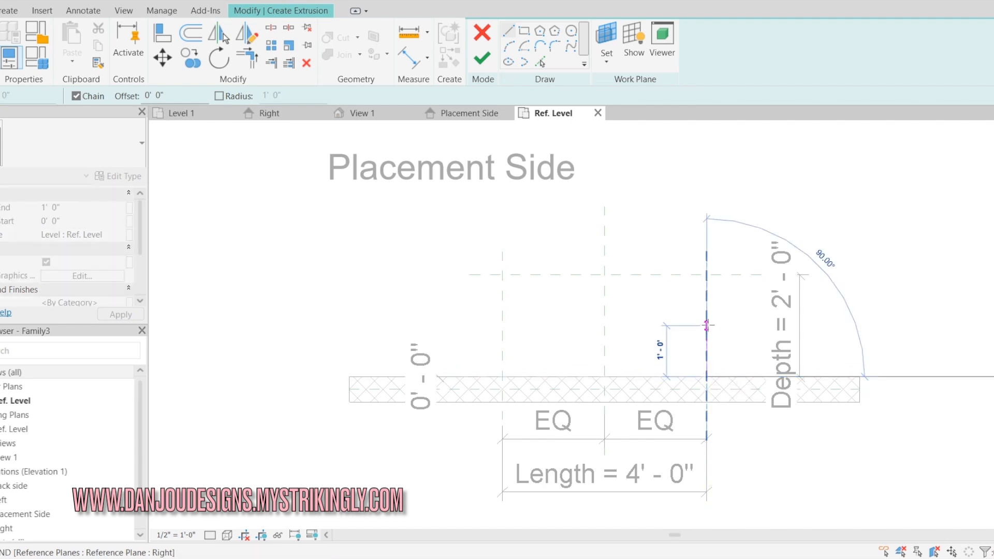
click(707, 326)
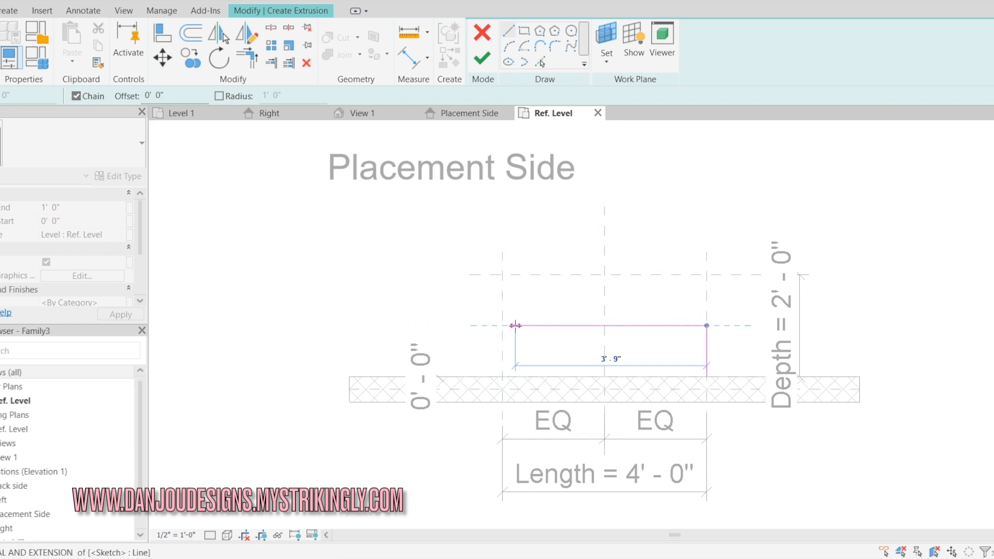
click(502, 325)
middle_drag(511, 247, 526, 316)
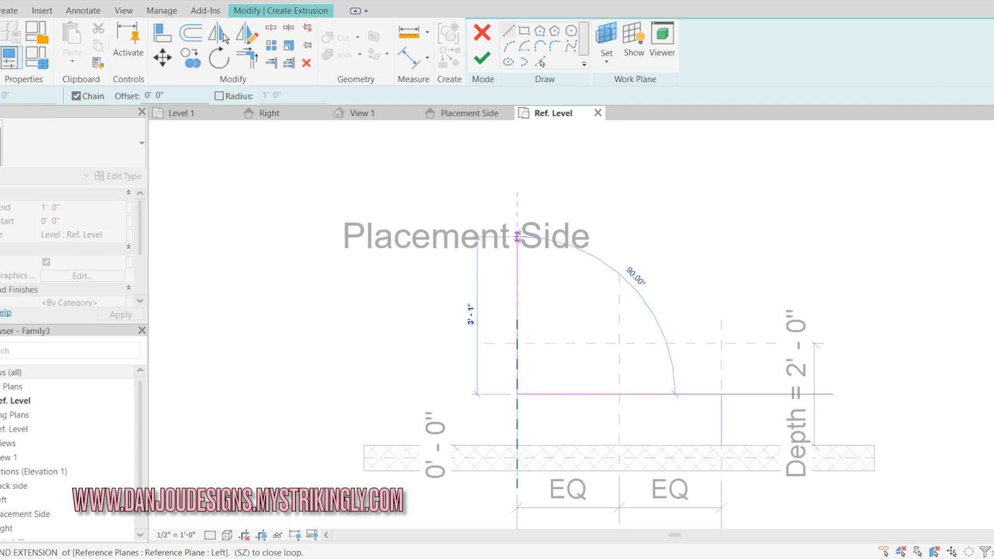
click(517, 241)
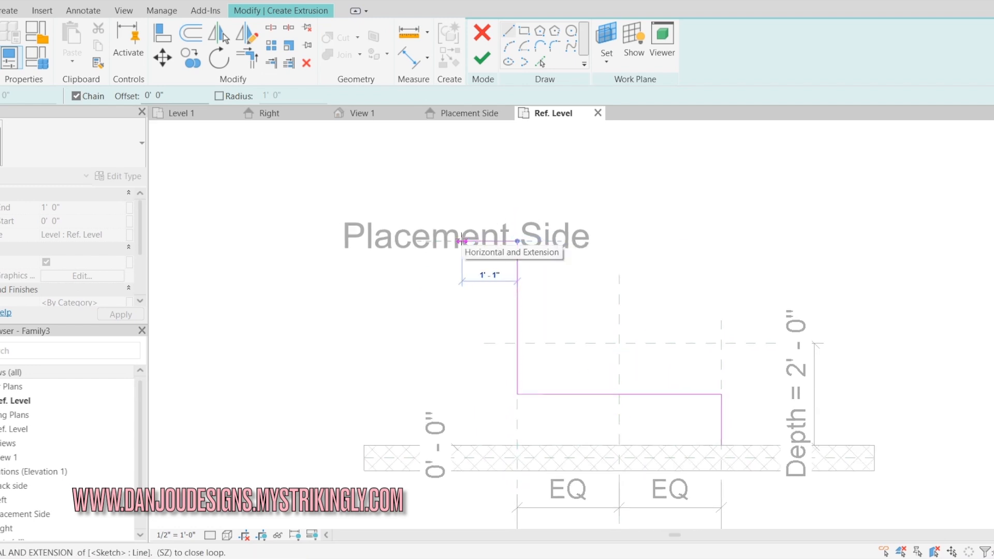
click(466, 240)
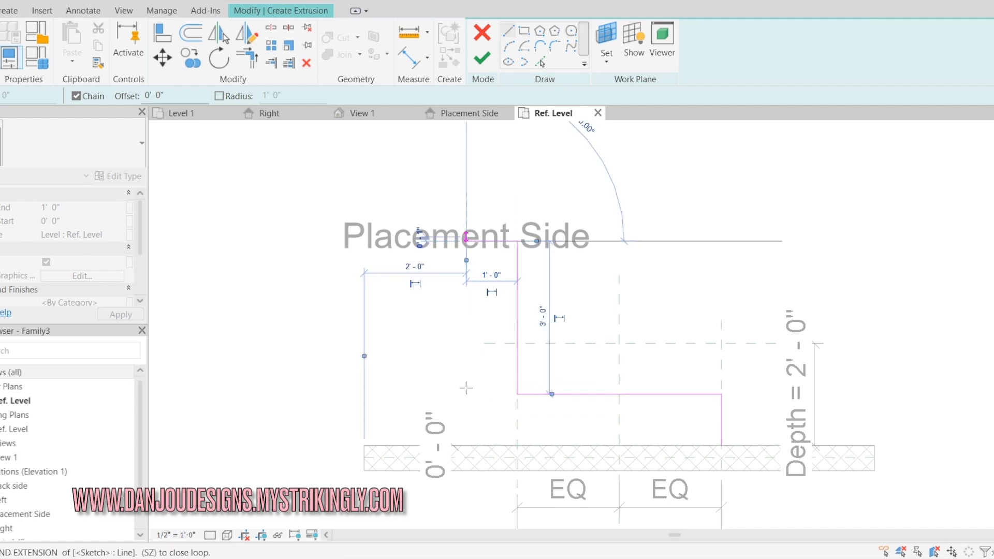
click(466, 446)
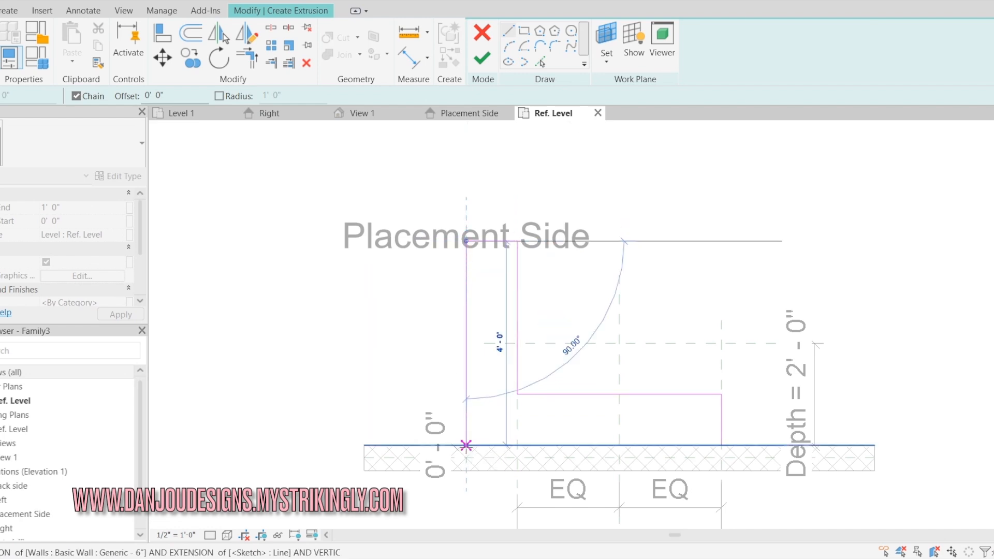
click(722, 445)
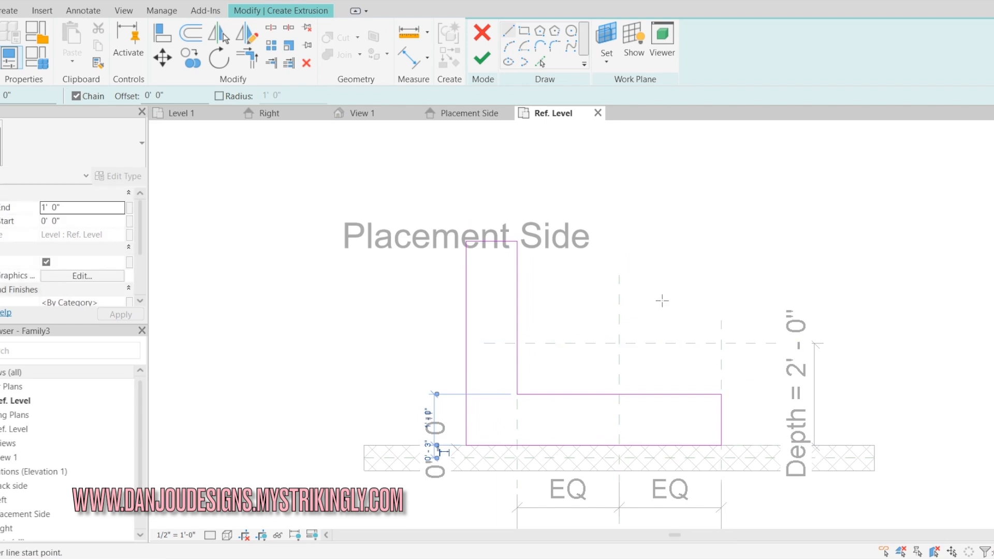
scroll(673, 298, down, 1)
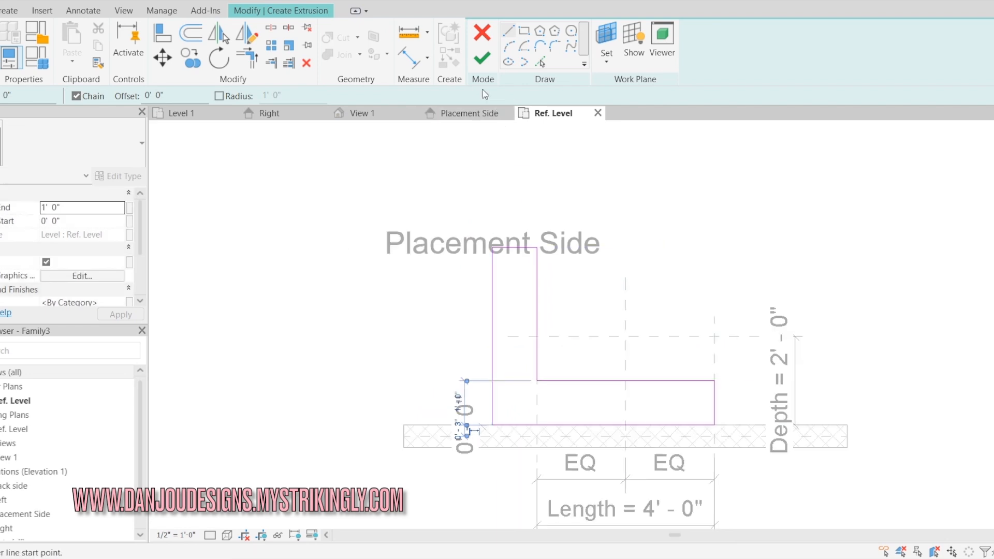
click(480, 58)
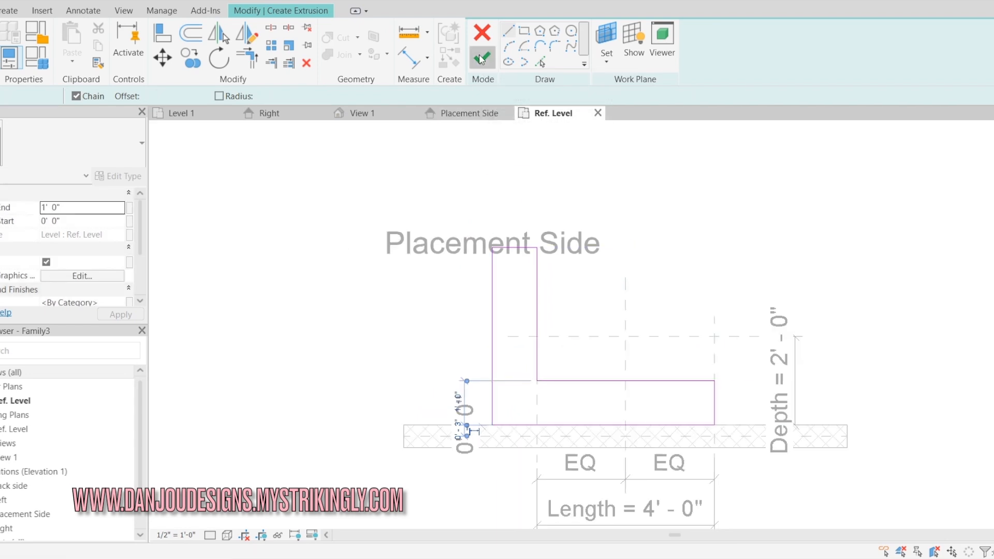
- In the Placement Side elevation, raise and stretch the L-shaped extrusion to about 3'-0" tall above the Ref. Level, and inspect it in 3D
click(469, 117)
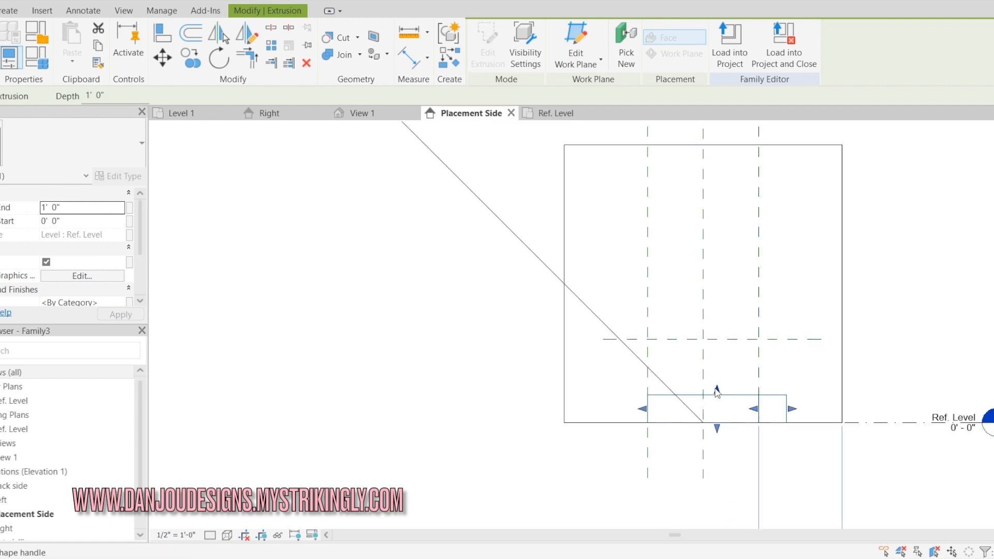
drag(718, 393, 717, 193)
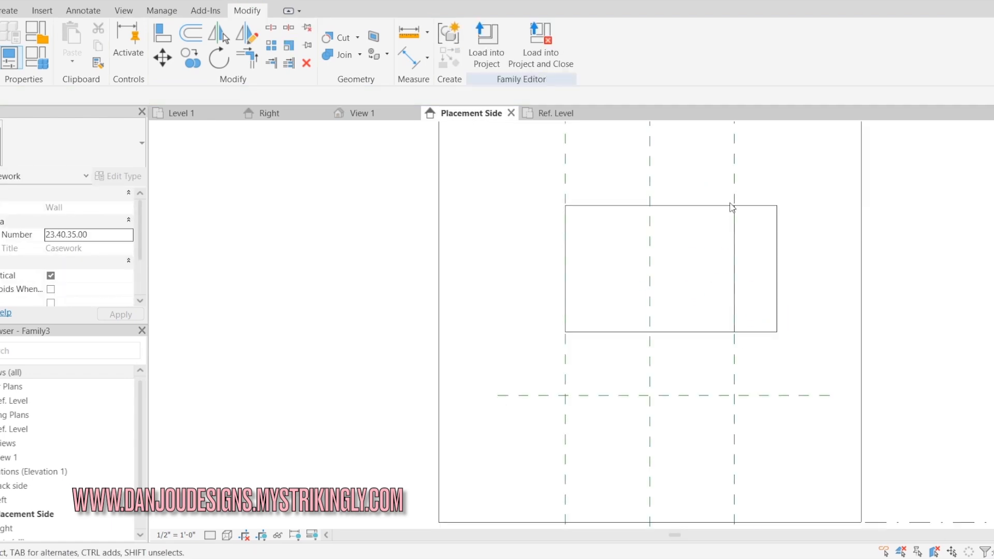
scroll(570, 195, down, 3)
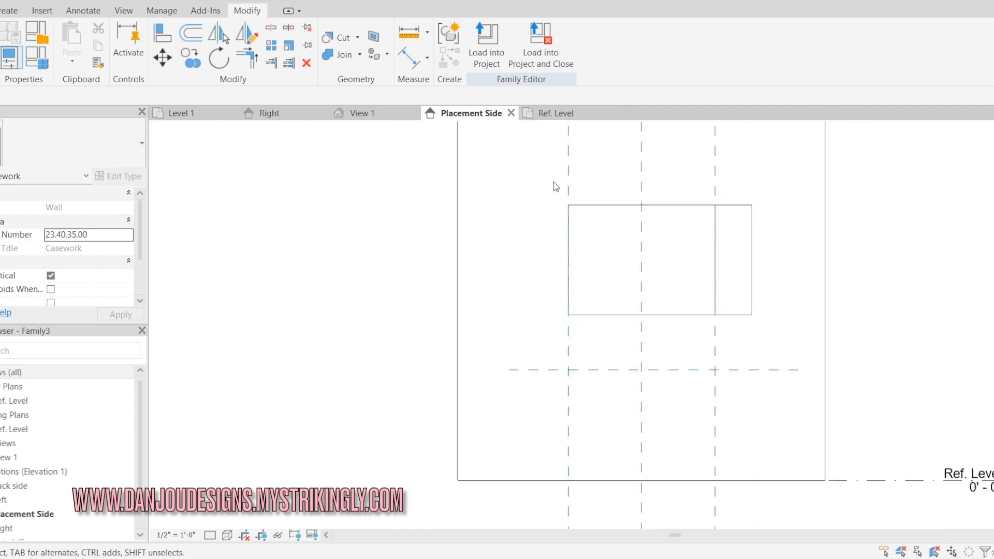
click(388, 114)
scroll(625, 316, up, 3)
scroll(624, 315, down, 4)
scroll(784, 176, down, 3)
scroll(549, 316, up, 4)
mouse_move(767, 186)
shift+middle_down()
mouse_move(157, 196)
mouse_move(291, 215)
mouse_move(441, 208)
mouse_move(362, 160)
mouse_move(344, 162)
shift+middle_up()
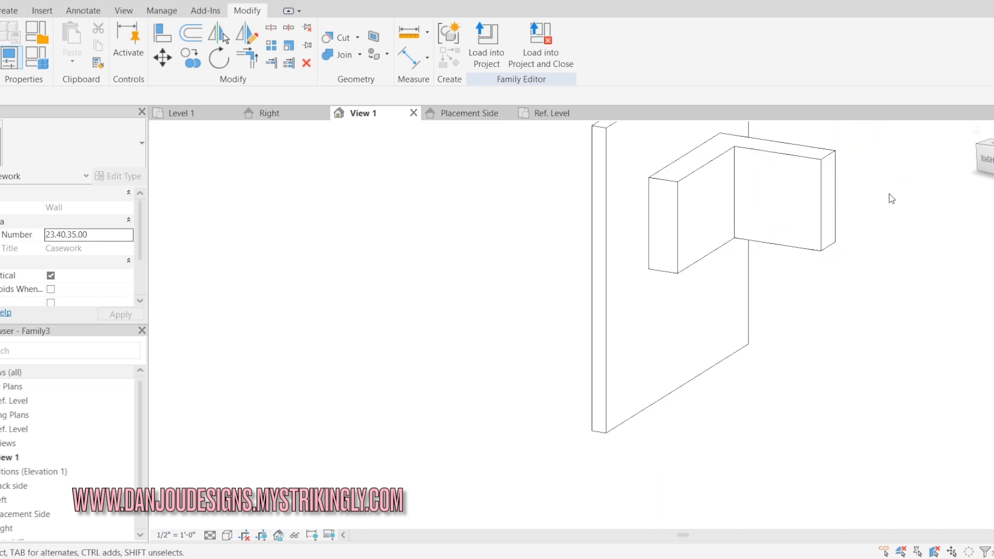
- Start a new extrusion in the Placement Side elevation with a 2'-0" by 3'-0" rectangle from the cabinet's outer edge to the center reference plane
click(564, 114)
click(466, 113)
scroll(583, 211, up, 5)
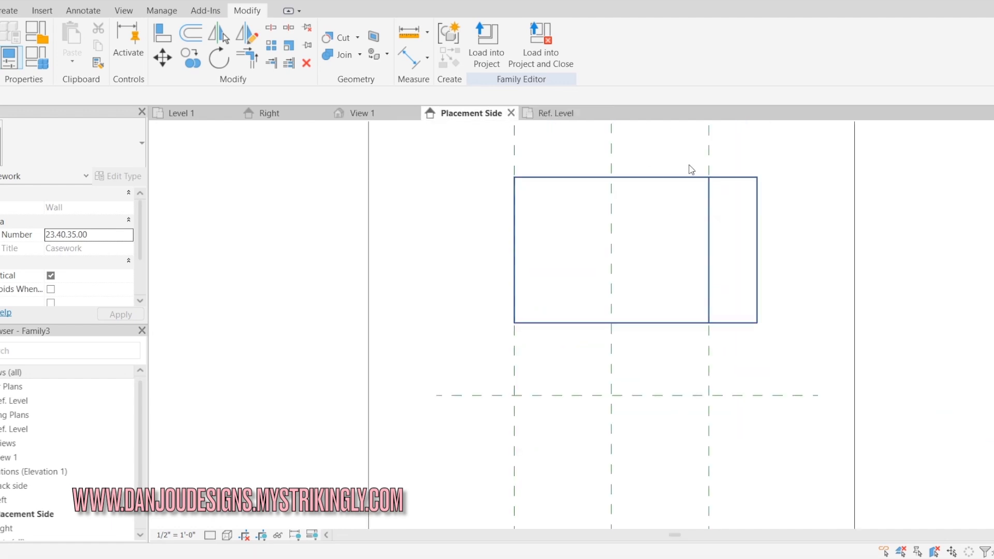
click(9, 11)
click(73, 39)
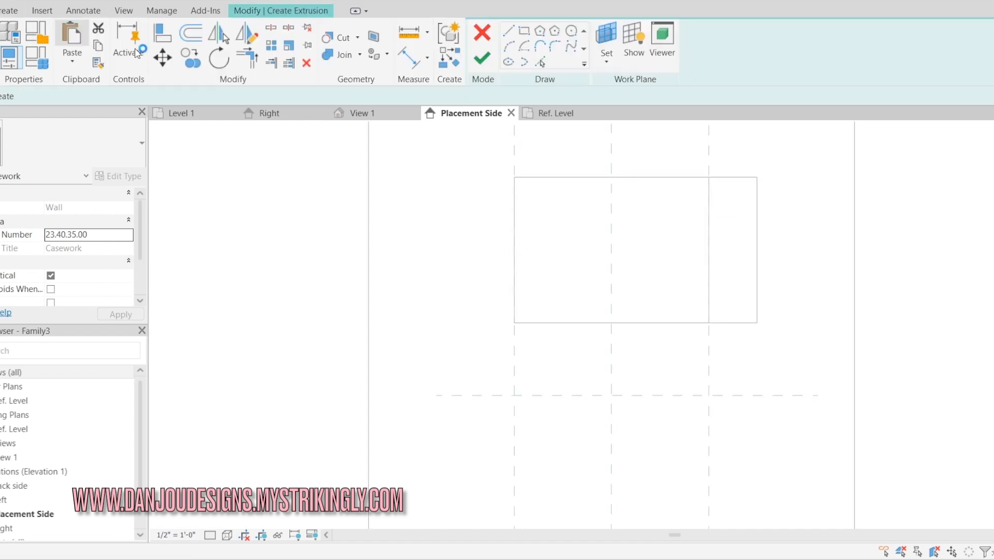
click(524, 31)
scroll(555, 190, up, 1)
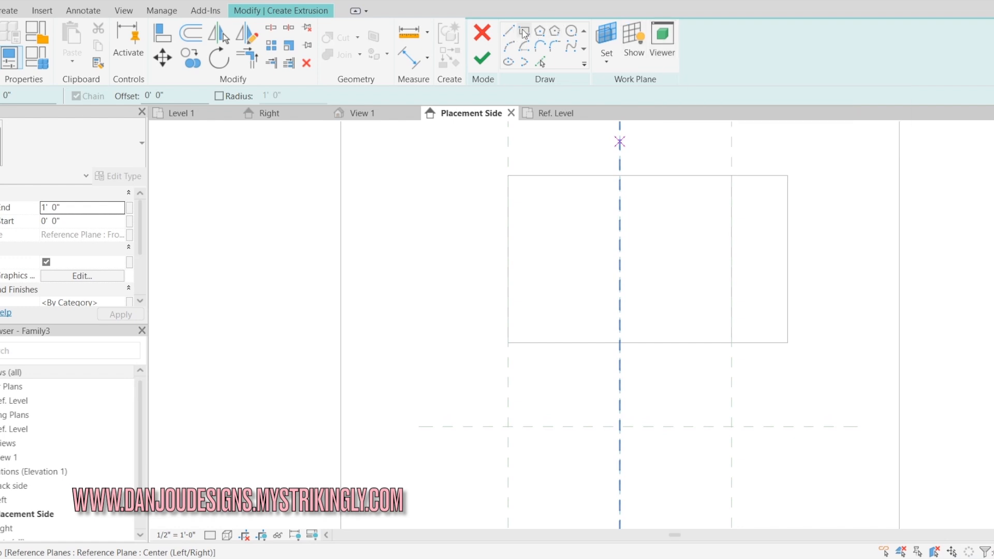
scroll(548, 187, up, 2)
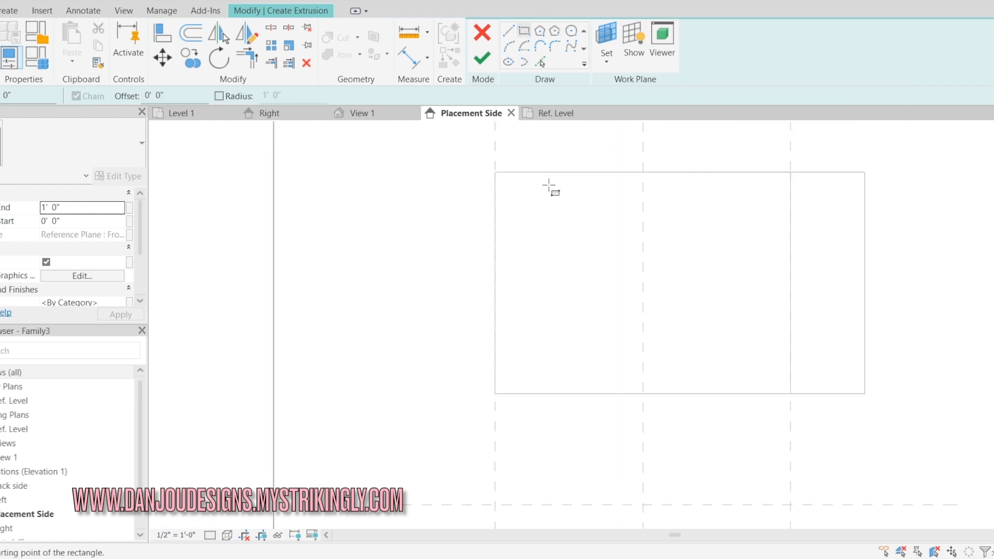
scroll(503, 173, up, 1)
click(491, 169)
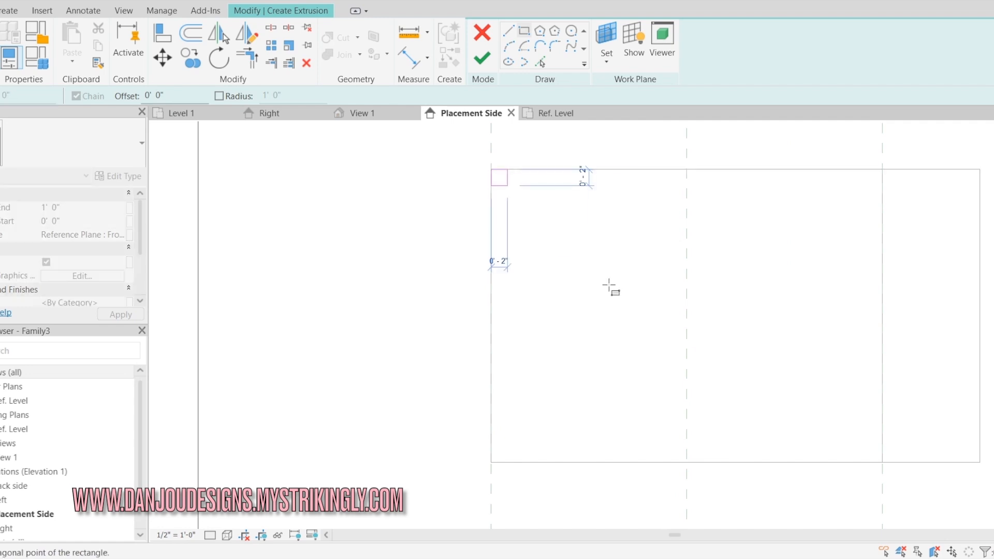
click(687, 463)
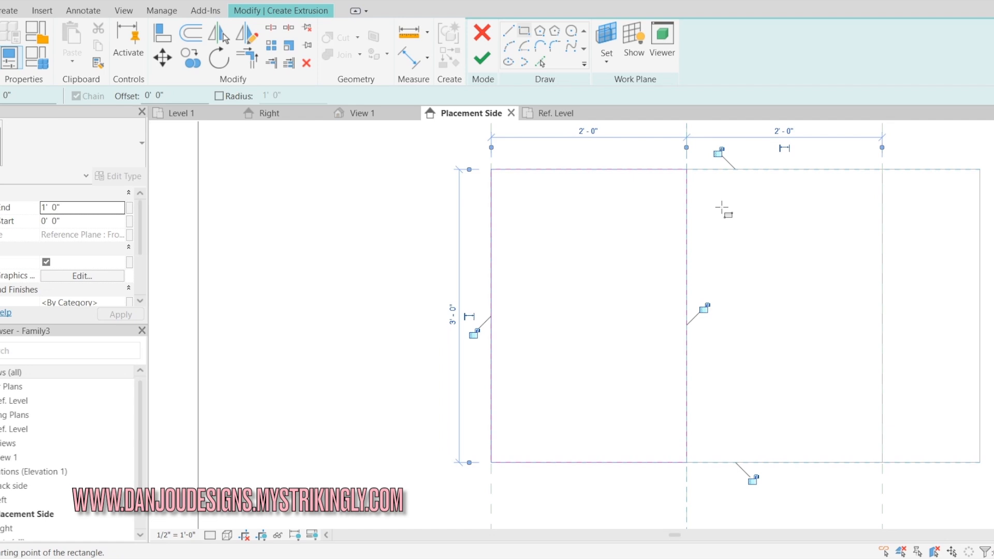
right_click(723, 207)
click(746, 217)
right_click(720, 192)
click(741, 198)
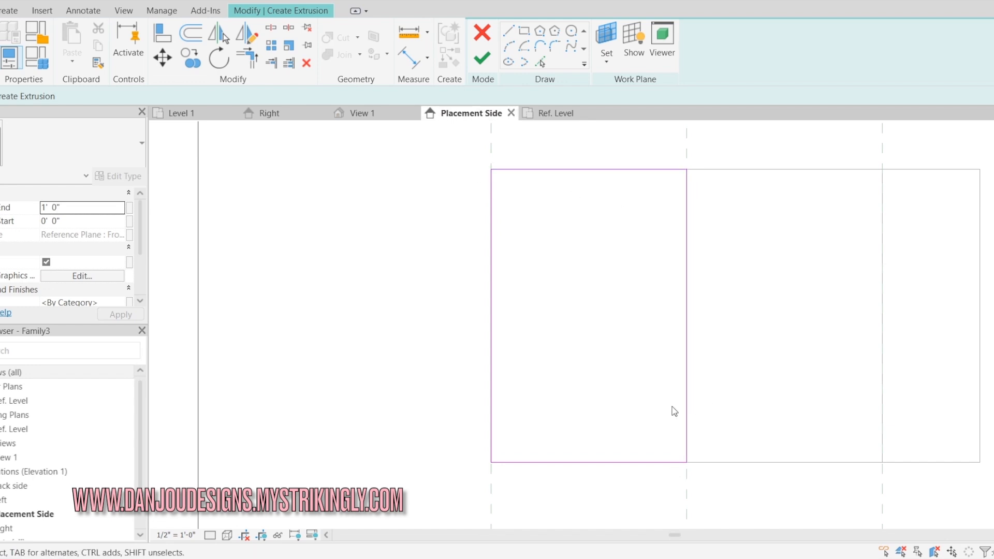
- Shift the rectangle's inner edge off the center reference plane and nudge it back until only a hairline gap remains
click(688, 403)
drag(688, 403, 687, 398)
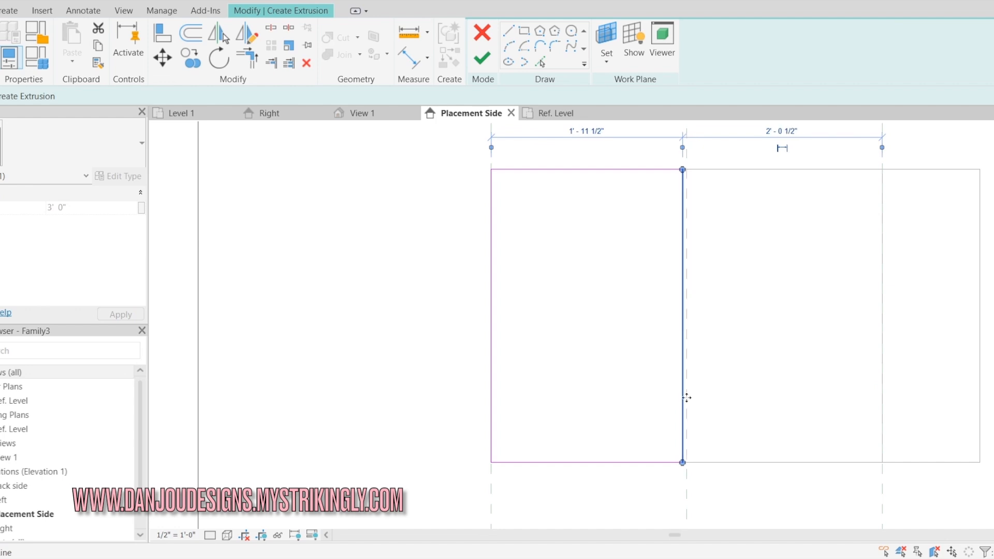
scroll(702, 151, up, 3)
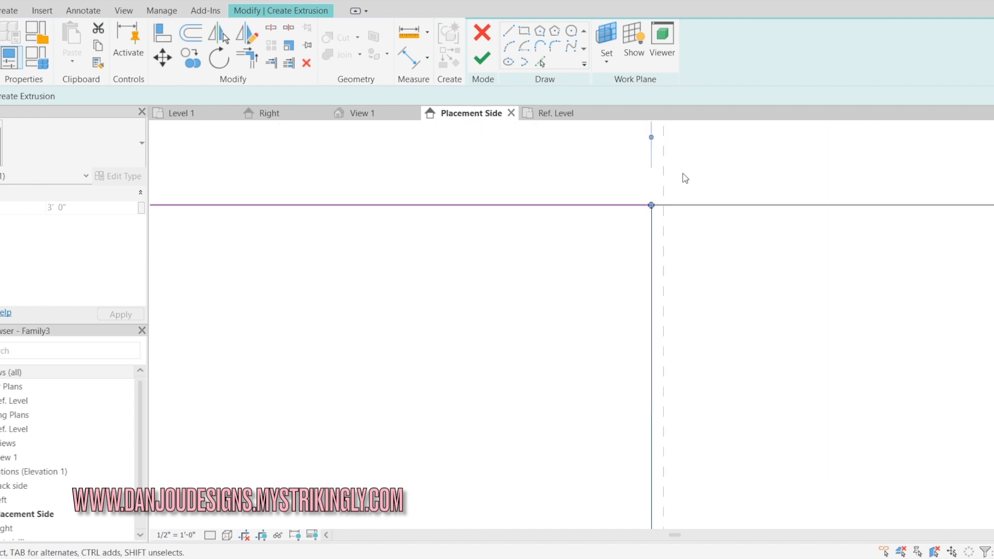
key(Right)
key(Right)
key(Right)
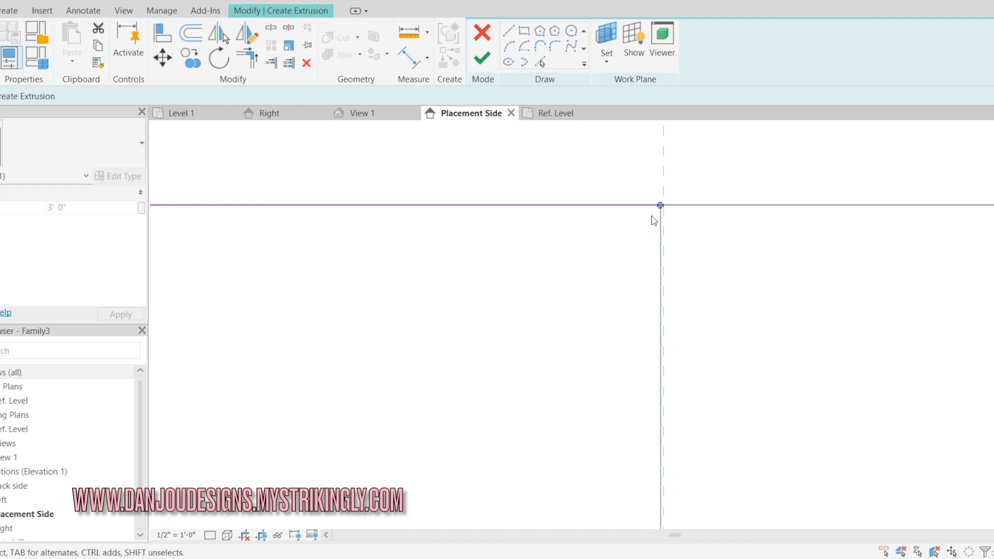
scroll(677, 208, up, 3)
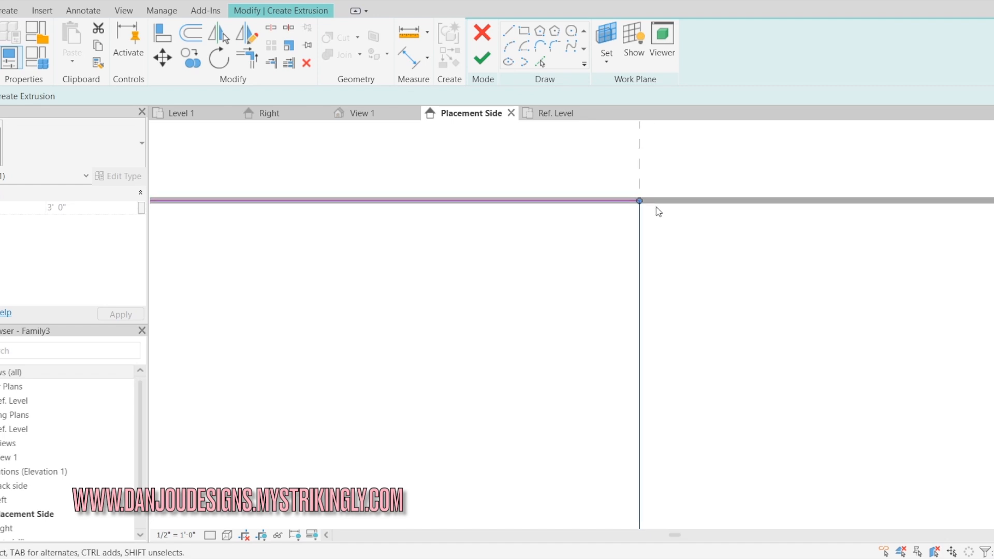
scroll(699, 233, down, 5)
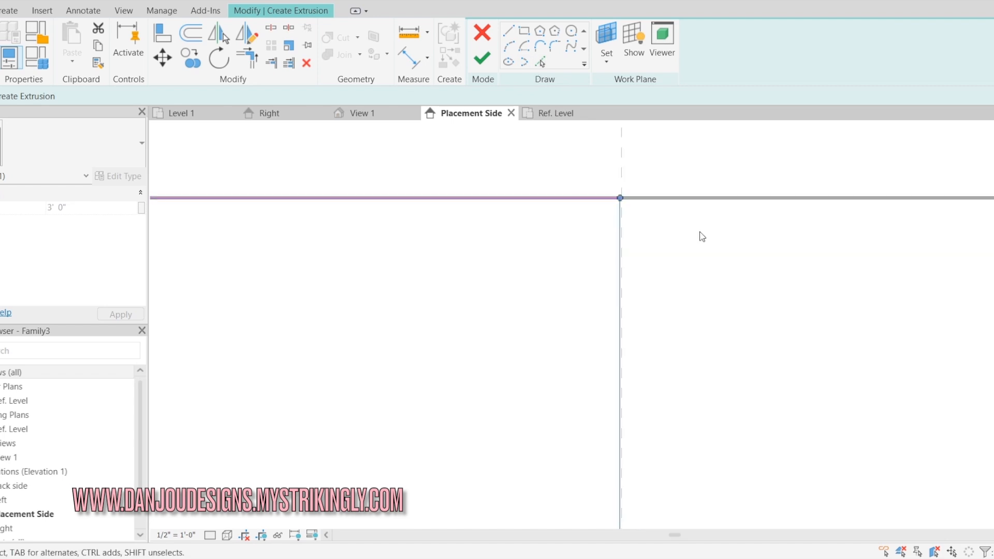
- Mirror the whole rectangle about the center reference plane to outline the second door panel
click(556, 187)
mouse_move(503, 184)
mouse_down()
mouse_move(736, 508)
mouse_move(721, 508)
mouse_up()
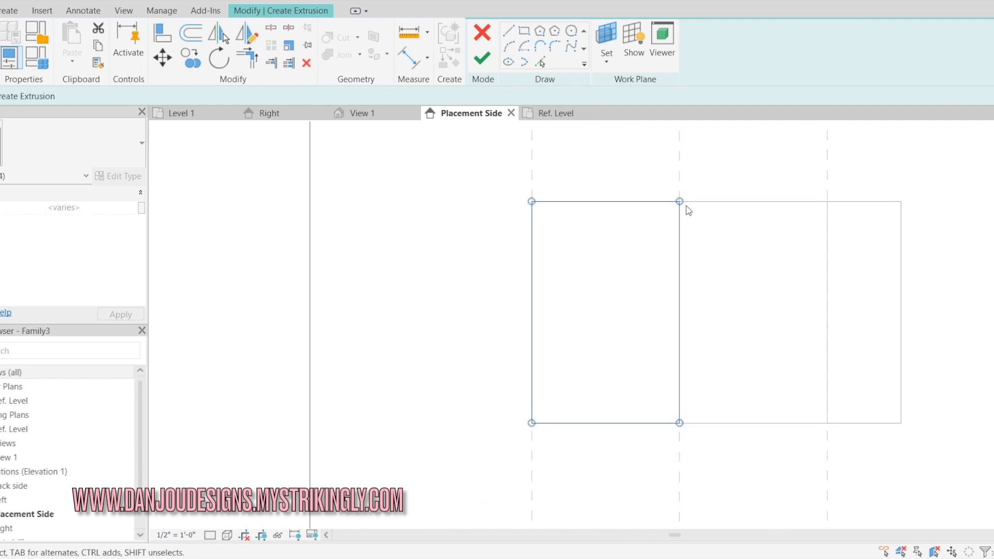
key(m)
key(m)
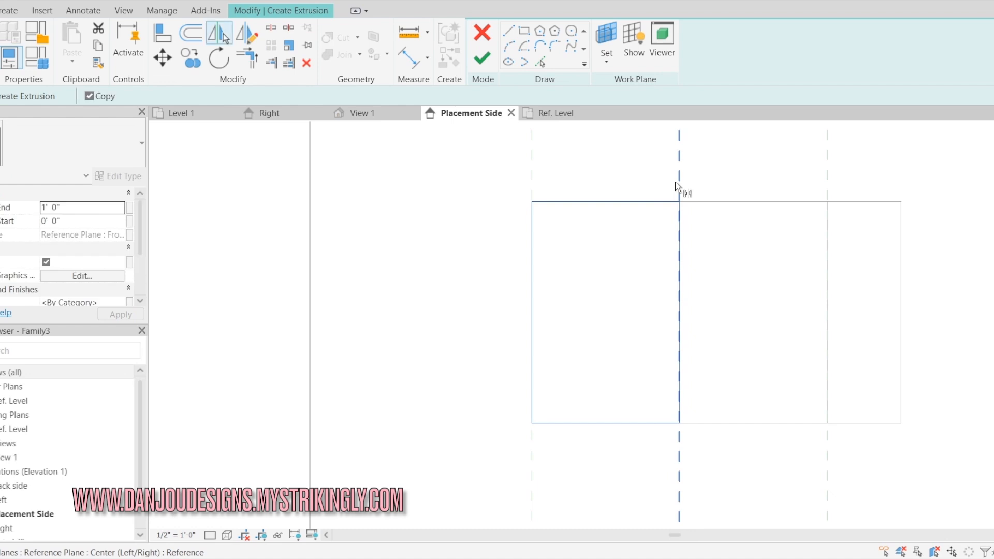
click(678, 187)
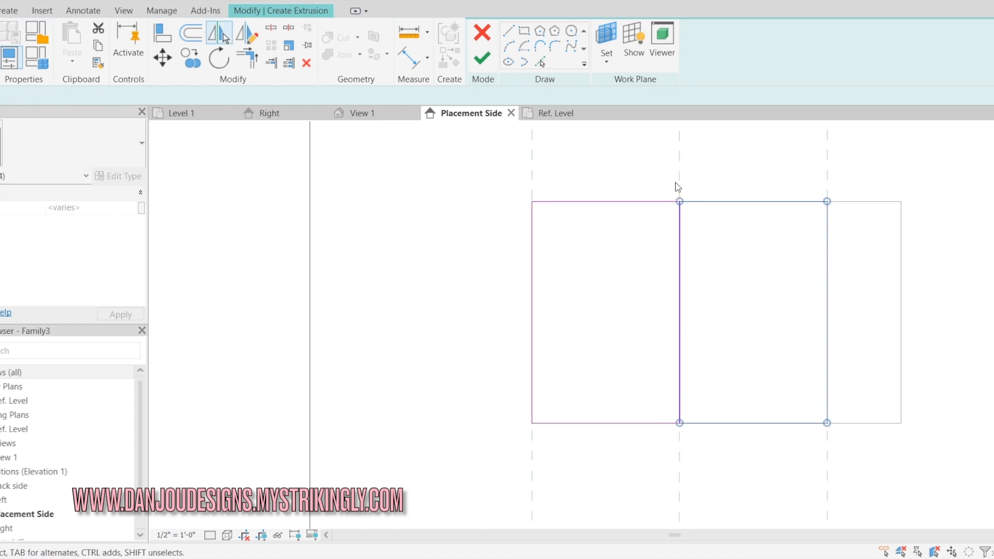
key(Escape)
scroll(684, 208, up, 3)
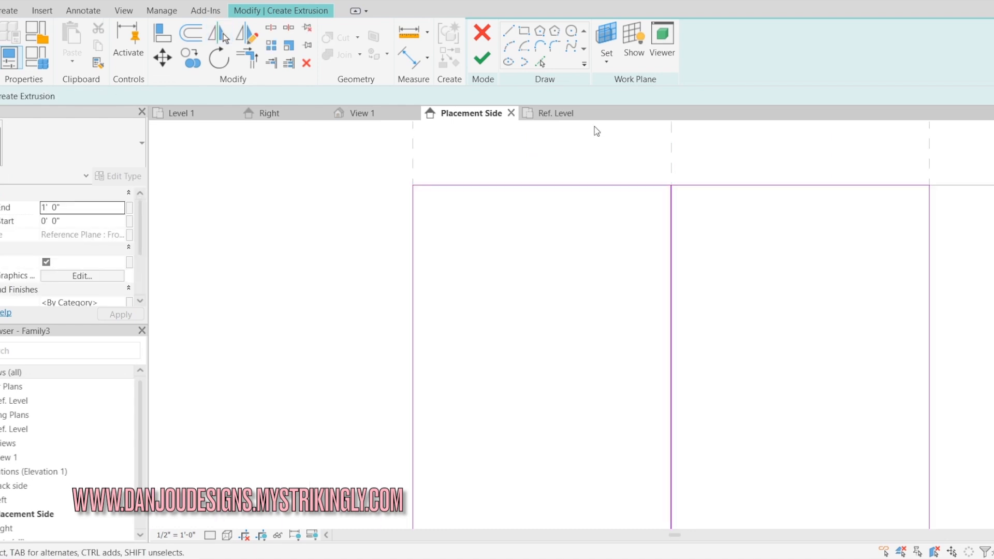
- Finish the paired door panel extrusion and check it in the Ref. Level plan and the 3D view
click(489, 60)
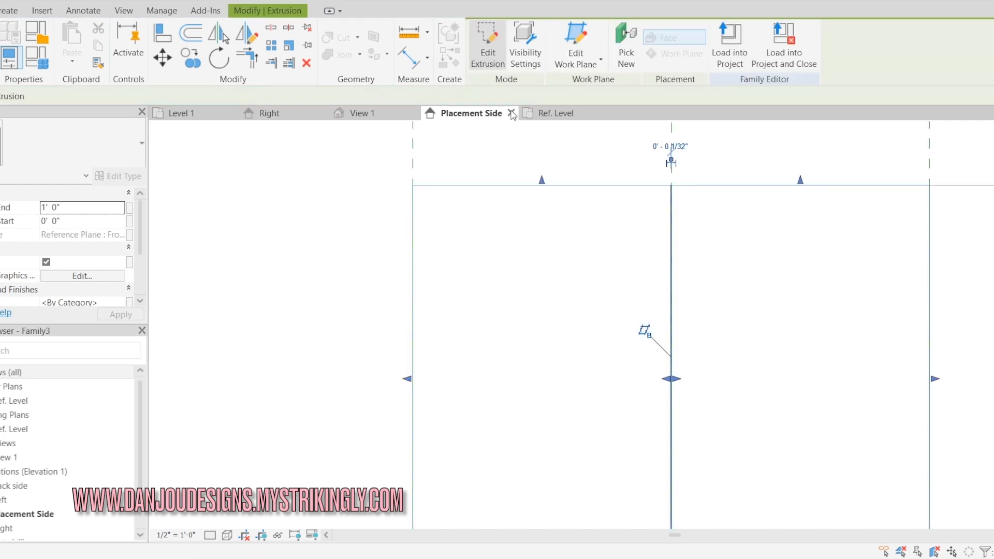
click(554, 113)
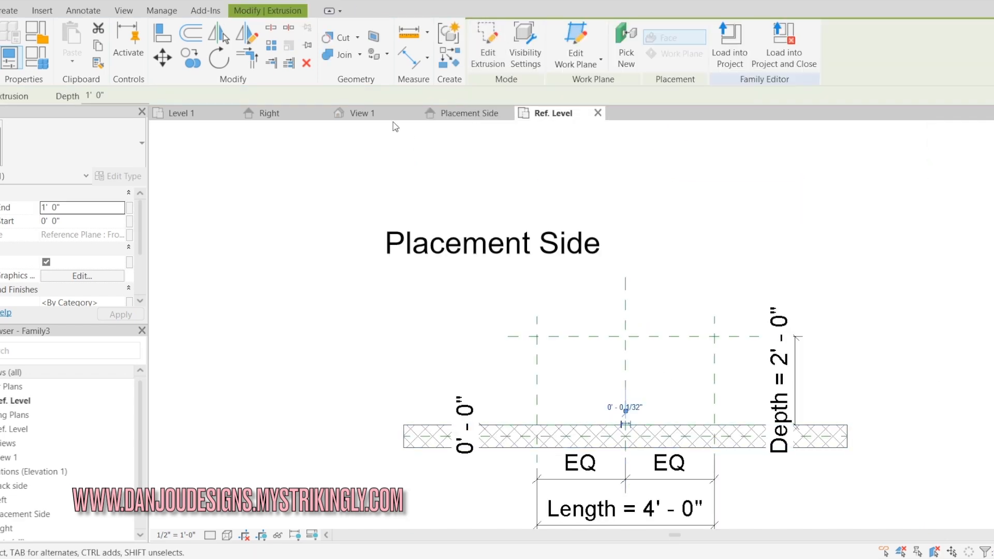
scroll(682, 319, down, 2)
scroll(522, 193, up, 4)
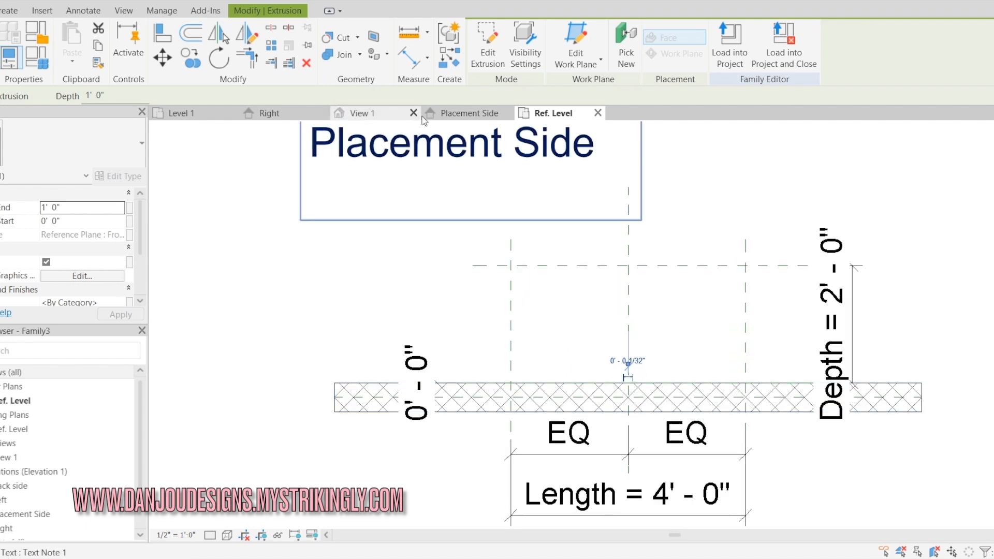
click(388, 113)
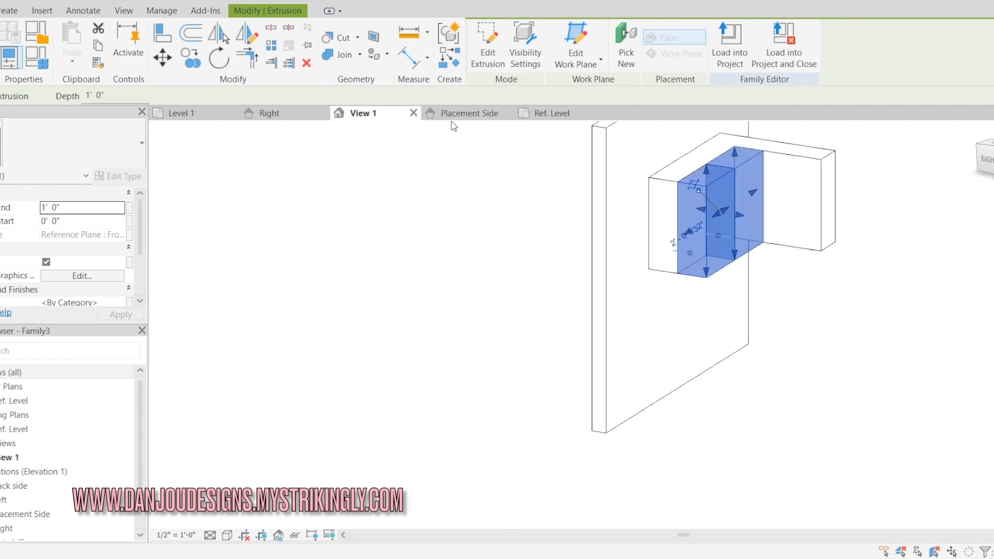
- In the Right elevation, pull the door extrusion's outer face toward the wall until it is about 0' 0 43/128" thick, and inspect it in 3D
click(271, 113)
scroll(724, 491, up, 5)
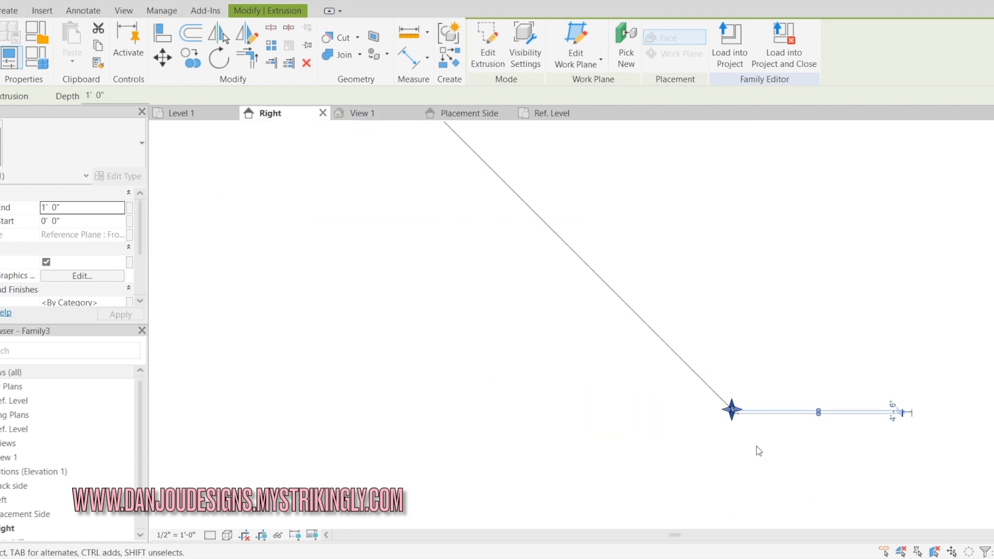
scroll(700, 375, up, 6)
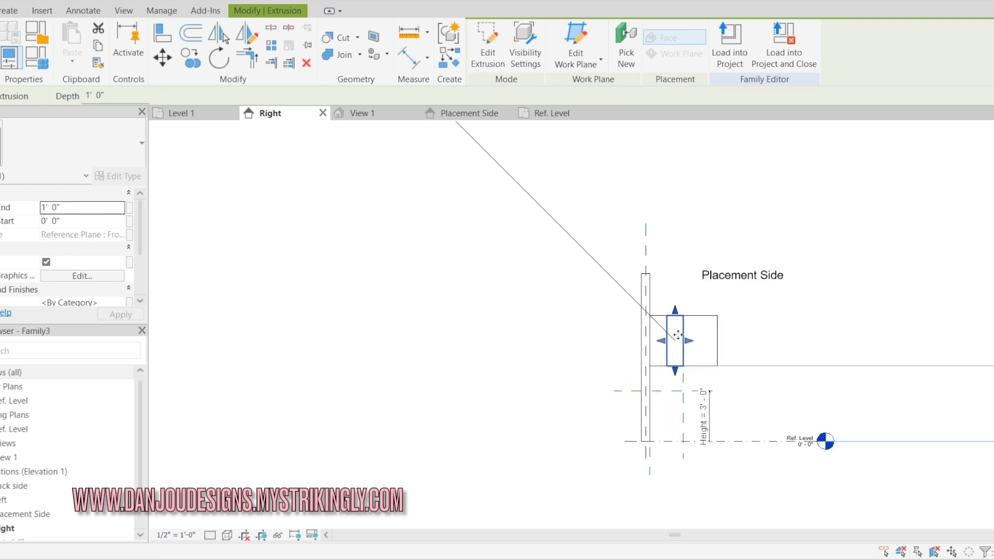
drag(704, 339, 601, 338)
scroll(636, 331, up, 4)
scroll(604, 340, up, 3)
scroll(631, 329, down, 1)
scroll(645, 325, down, 5)
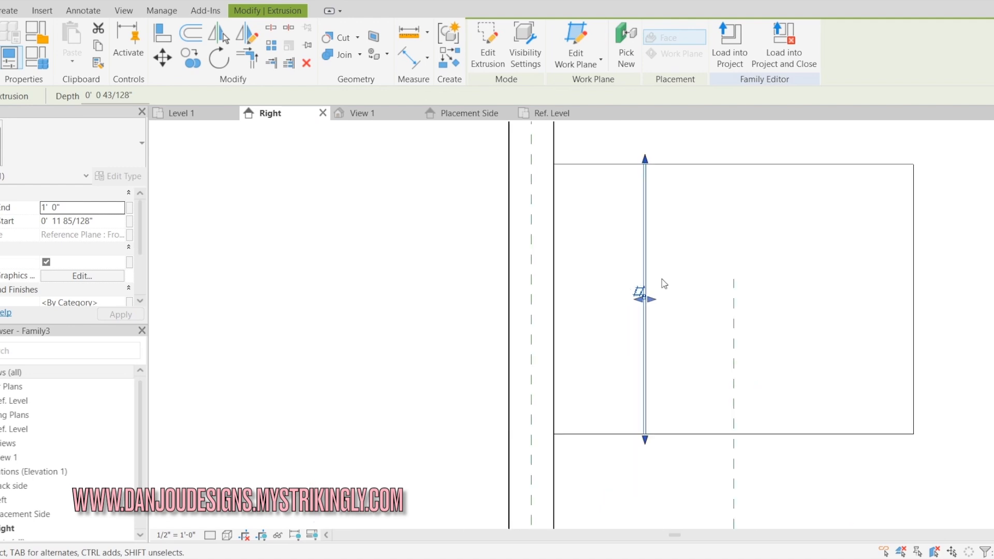
scroll(677, 282, up, 2)
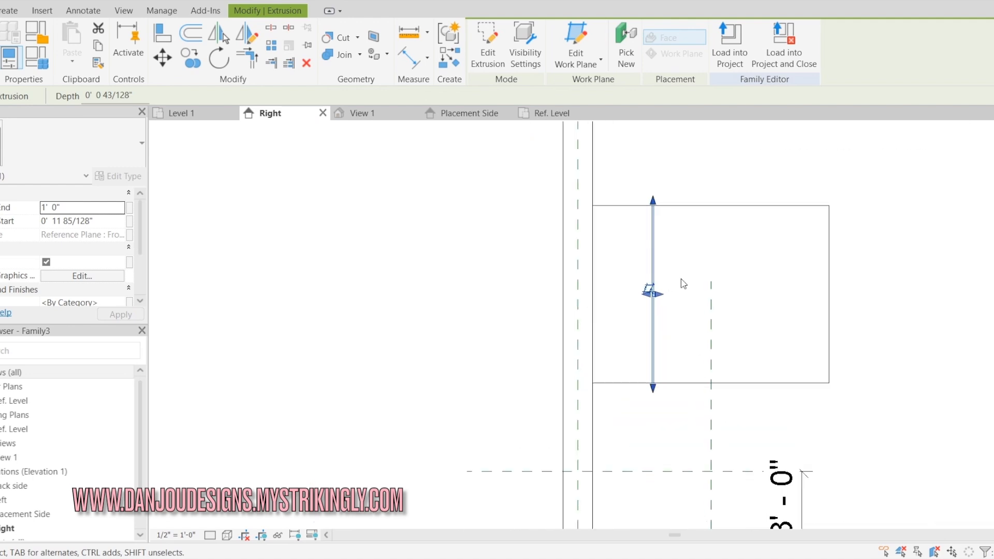
click(389, 115)
click(575, 225)
middle_drag(749, 226, 691, 269)
scroll(668, 264, up, 5)
scroll(645, 277, down, 2)
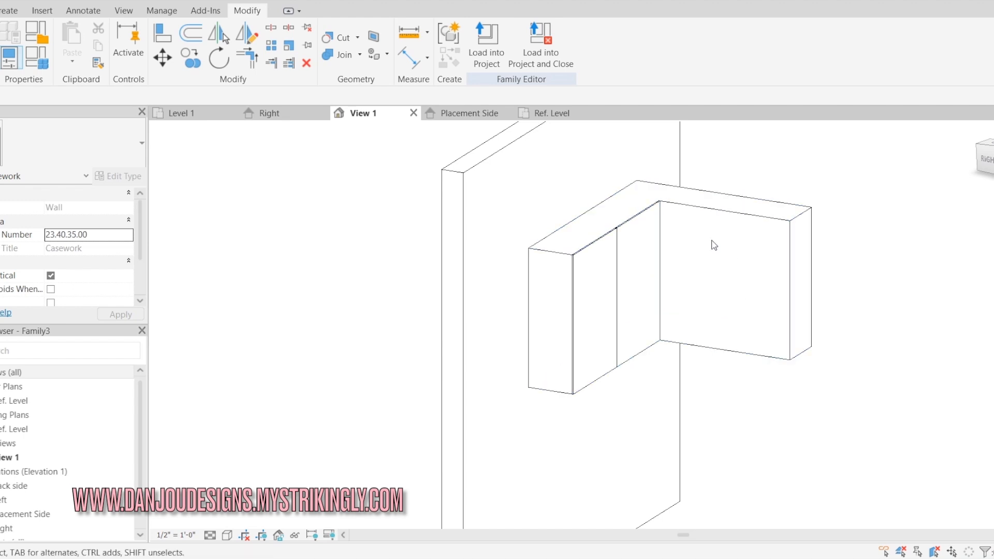
- In the Right elevation, sketch a 2'-0" by 3'-0" rectangle from the cabinet's outer edge to its midpoint and complete a second paired door extrusion
click(277, 117)
scroll(800, 300, up, 1)
click(6, 10)
click(75, 42)
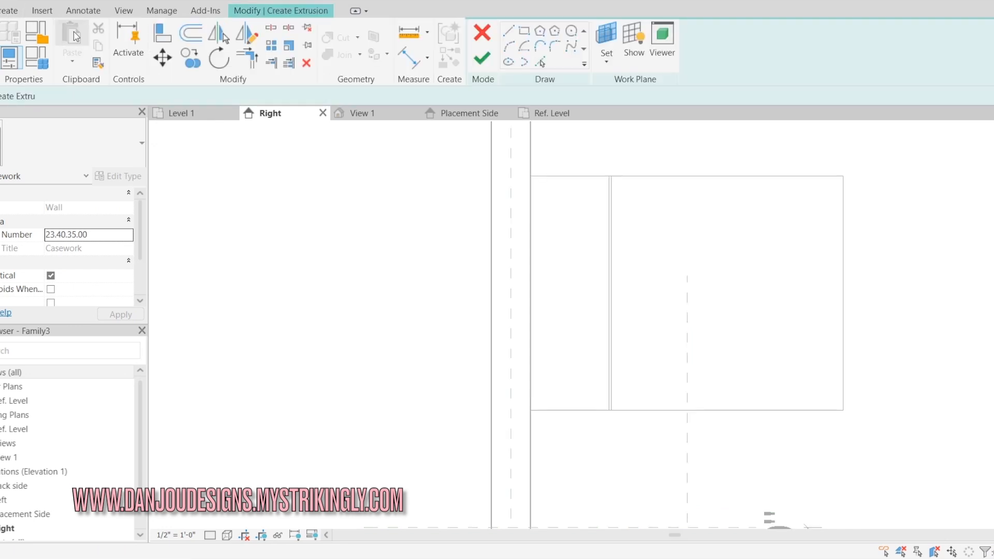
click(524, 32)
click(843, 176)
click(687, 410)
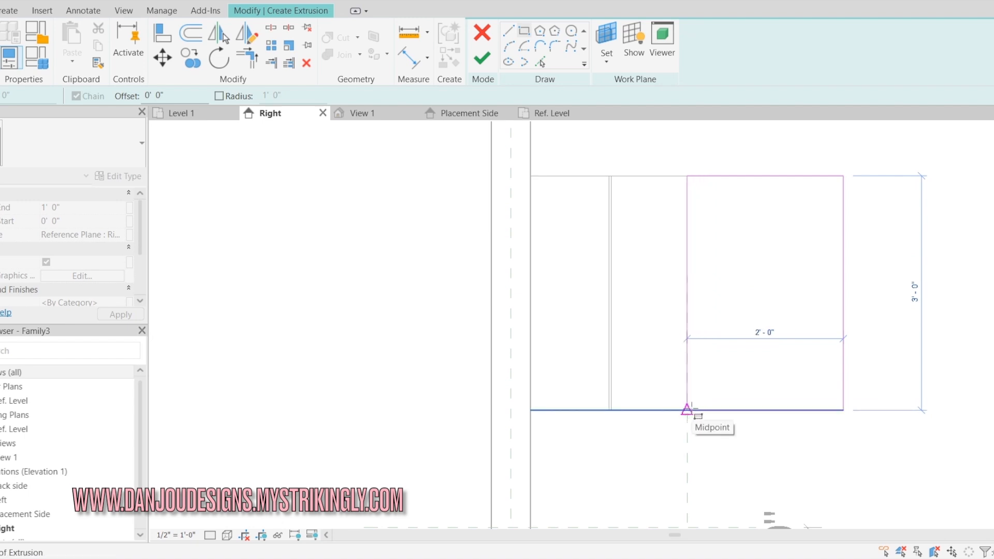
click(693, 408)
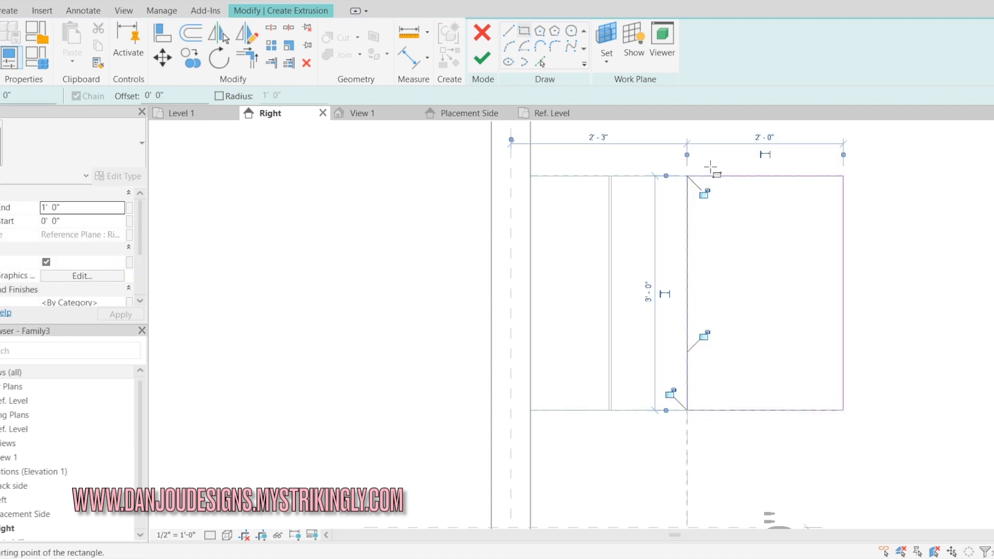
scroll(701, 178, up, 5)
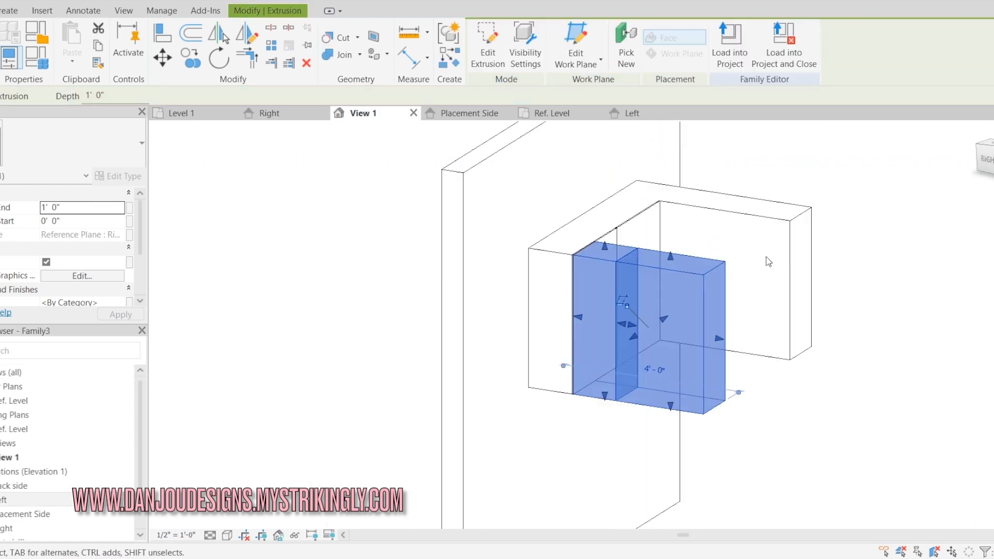
- Open the Back side elevation and set its visual style to Wireframe to reveal the cabinet behind the wall
click(982, 176)
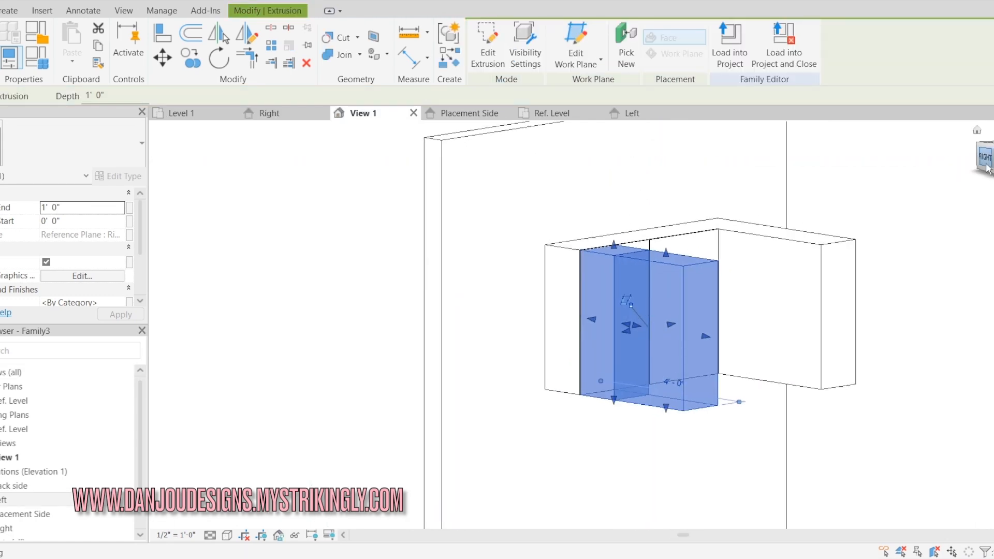
double_click(52, 487)
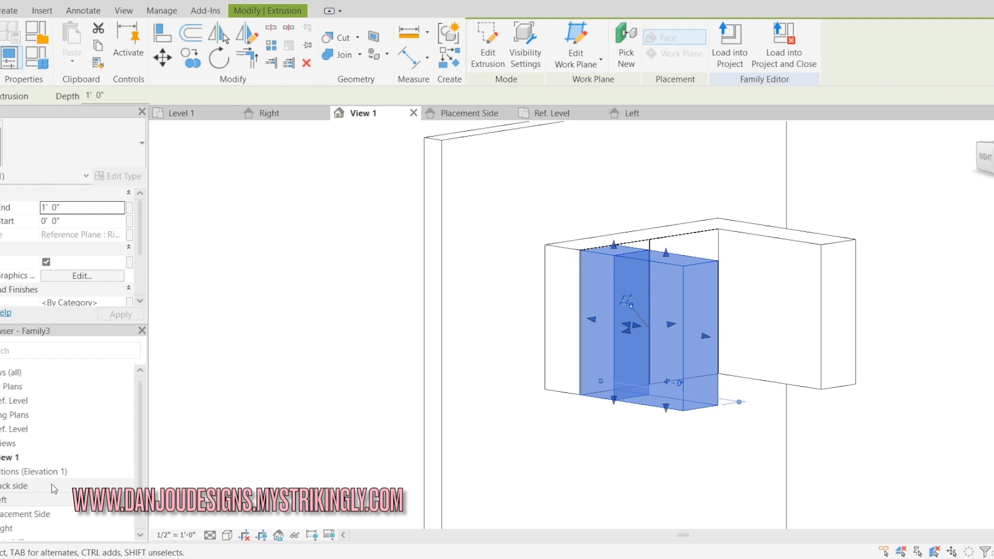
click(522, 278)
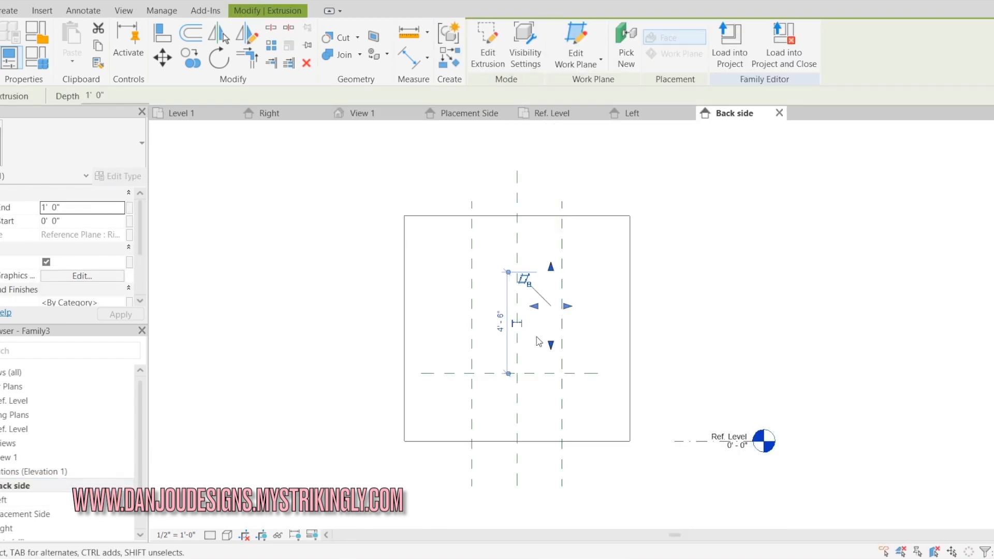
scroll(524, 279, up, 2)
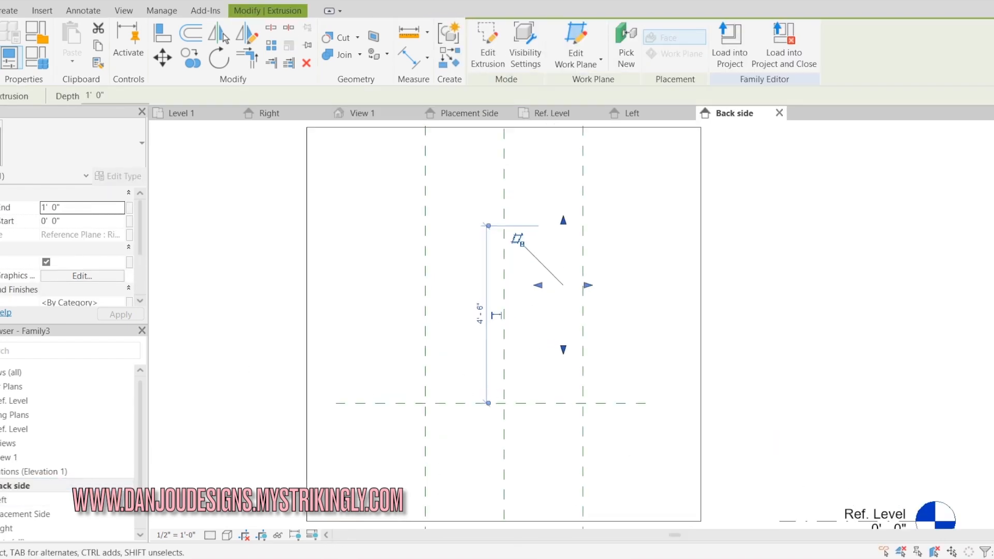
click(227, 535)
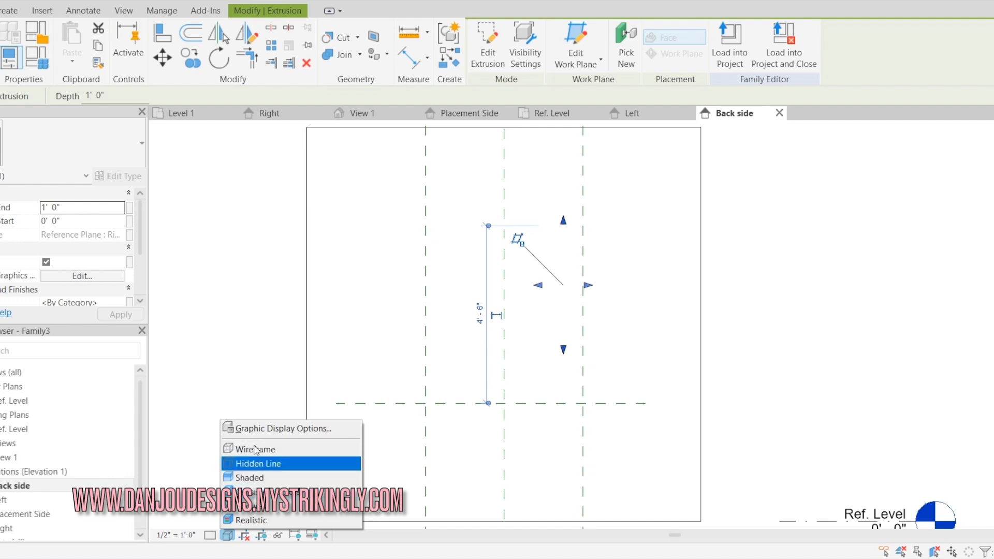
click(256, 463)
scroll(524, 296, up, 1)
scroll(524, 296, up, 5)
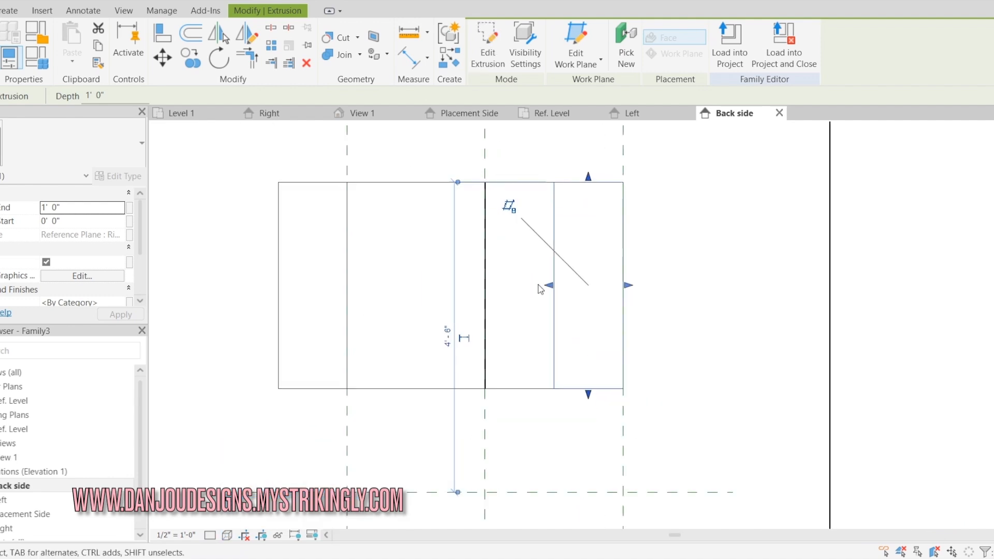
- Move both side faces of the second door extrusion to leave it about 0' 4 179/256" deep, and check it in 3D
scroll(577, 318, down, 3)
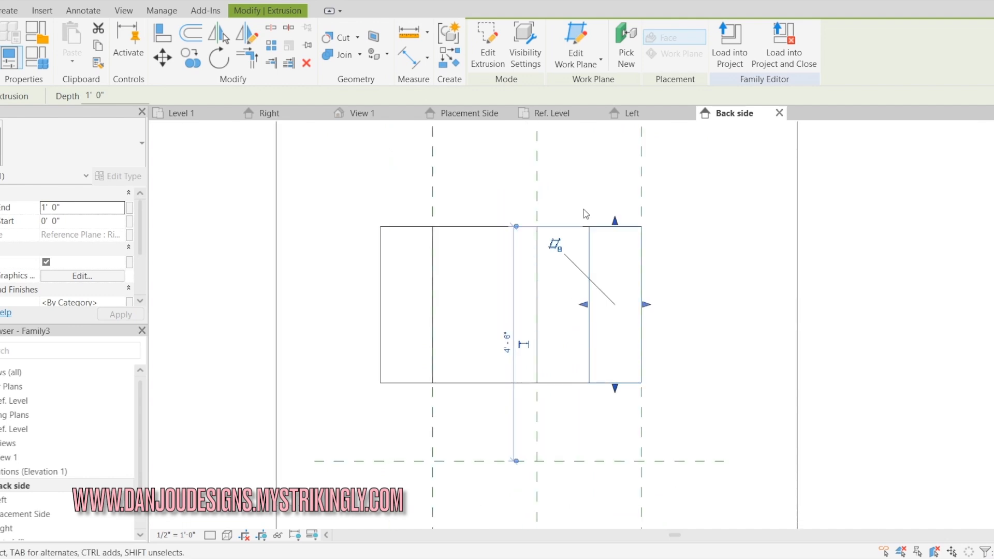
drag(584, 304, 549, 324)
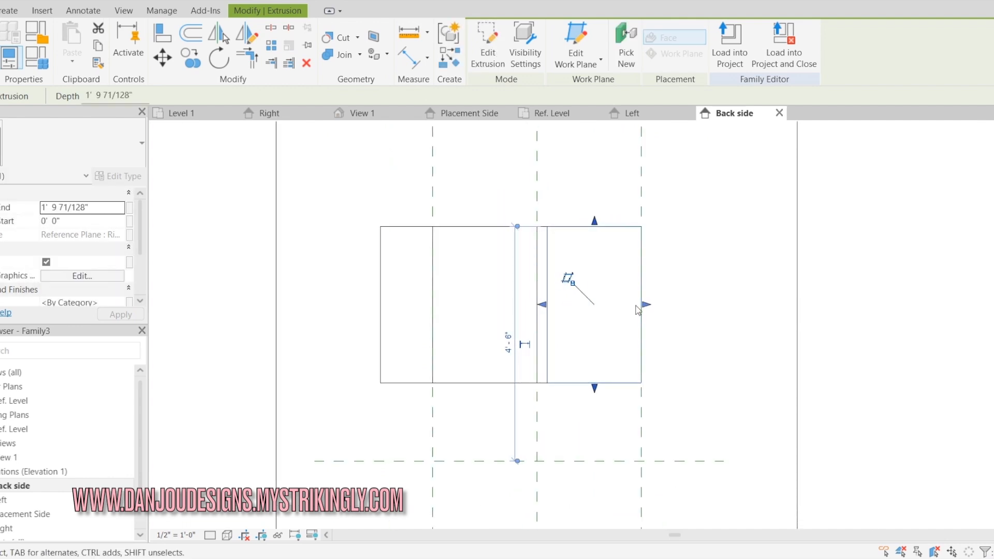
drag(647, 306, 602, 310)
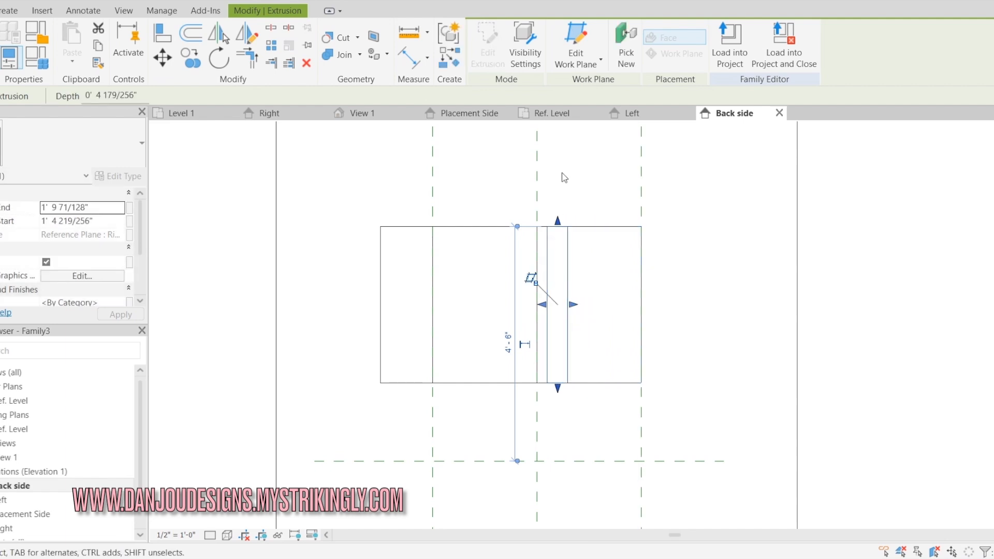
click(389, 117)
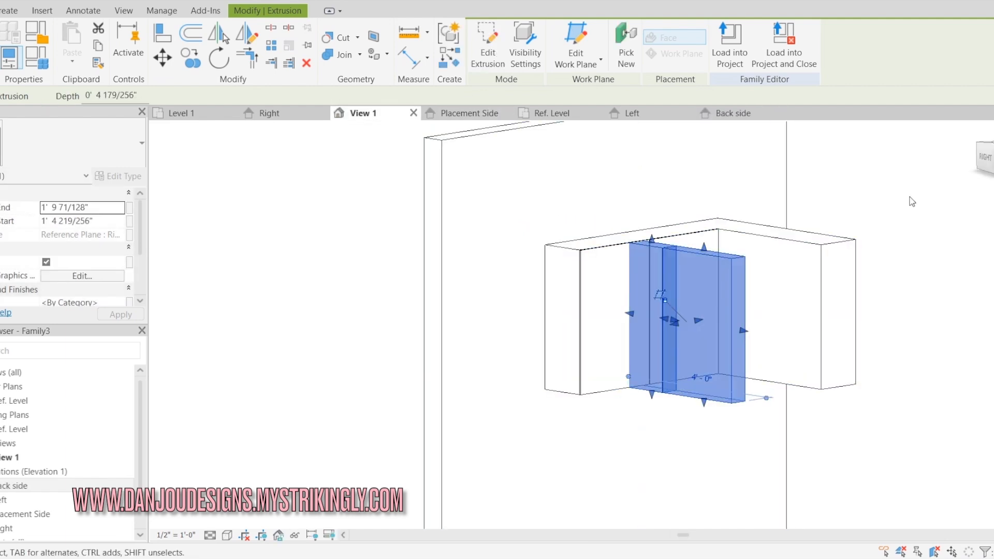
- From the back of the 3D view, fit the second door extrusion against the perpendicular arm's inner face, ending at 4' 0" and about 0' 0 11/64" thick
click(993, 158)
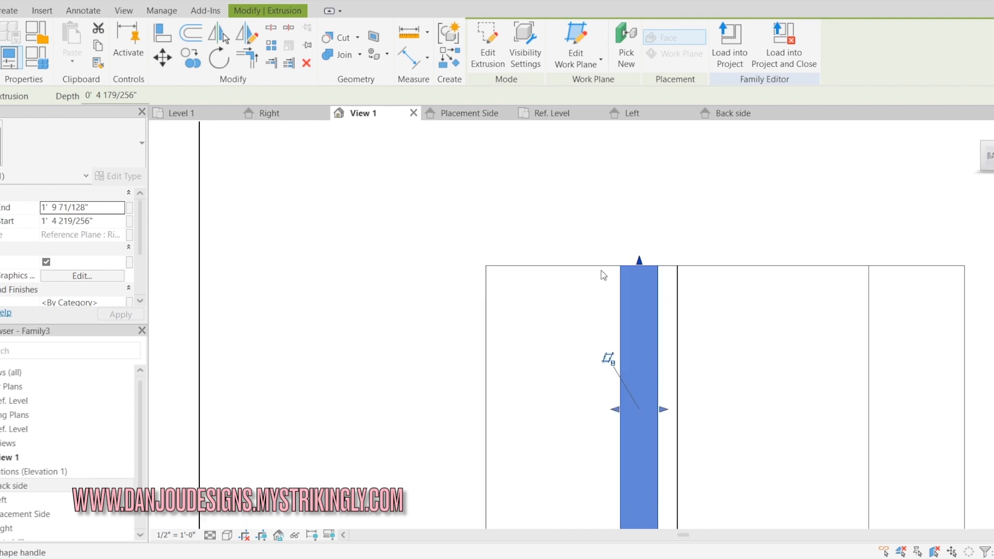
drag(619, 326, 820, 326)
drag(568, 327, 866, 326)
scroll(800, 328, up, 3)
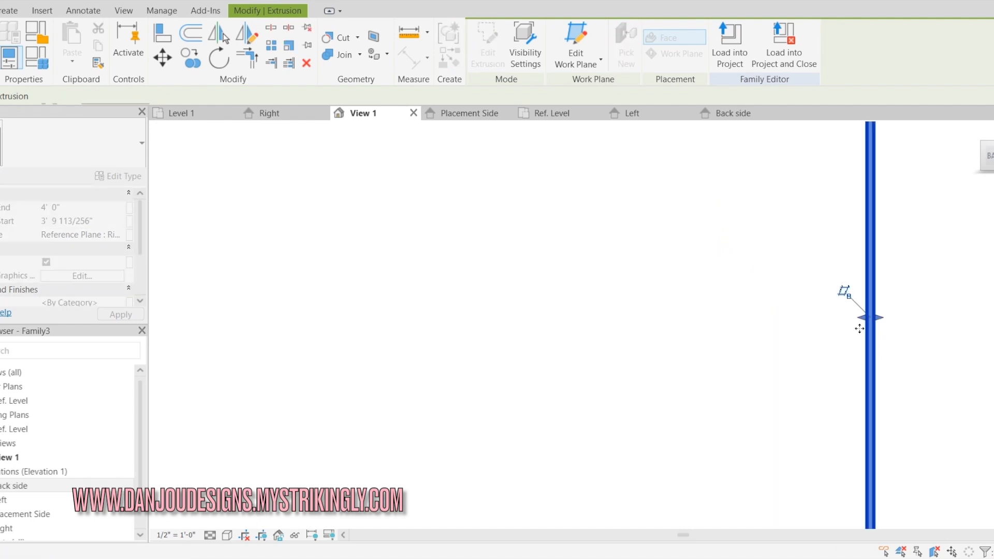
scroll(726, 284, down, 3)
scroll(716, 284, down, 2)
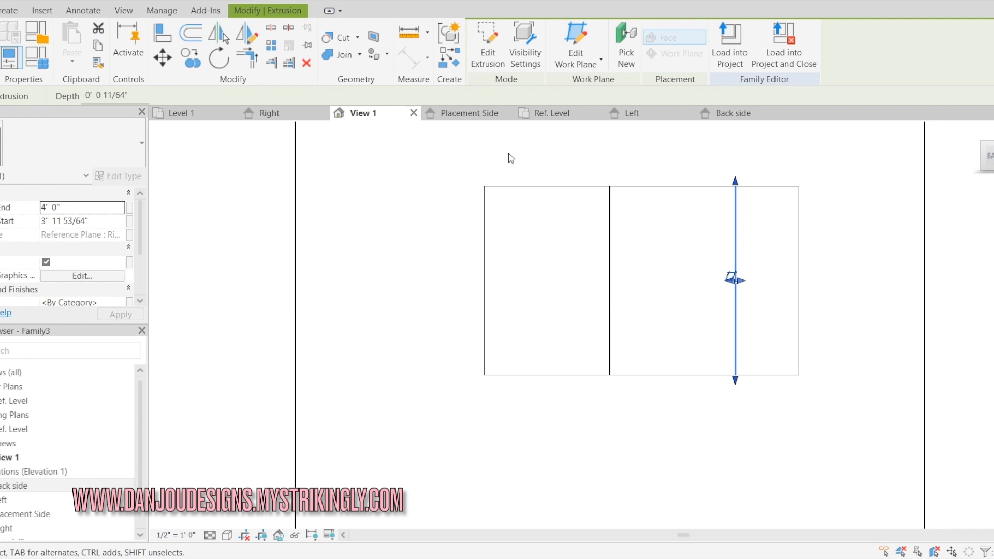
click(444, 148)
click(989, 160)
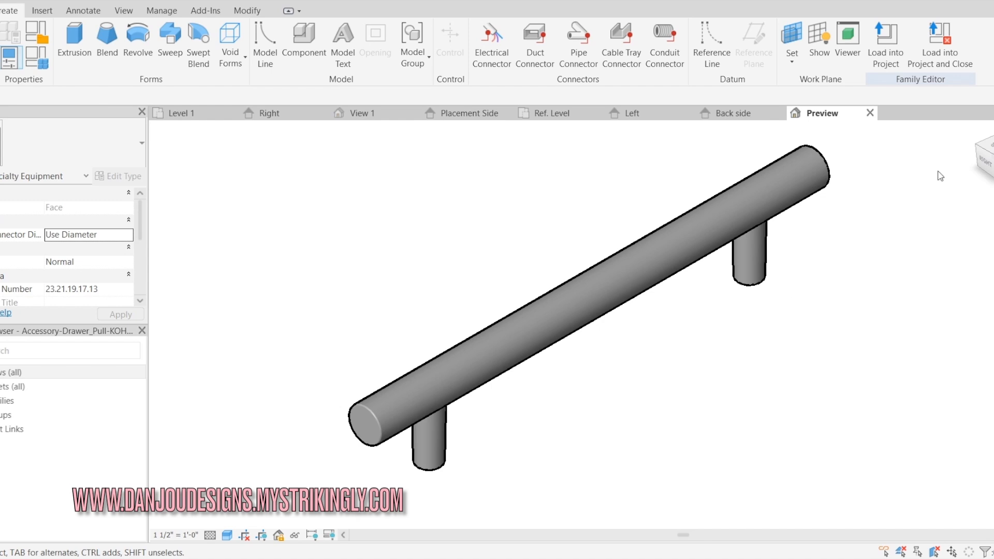
- Load the Accessory-Drawer_Pull-KOHLER-Purist-K-25498 family into the cabinet family and go to the 3D view for placement
click(930, 58)
click(464, 383)
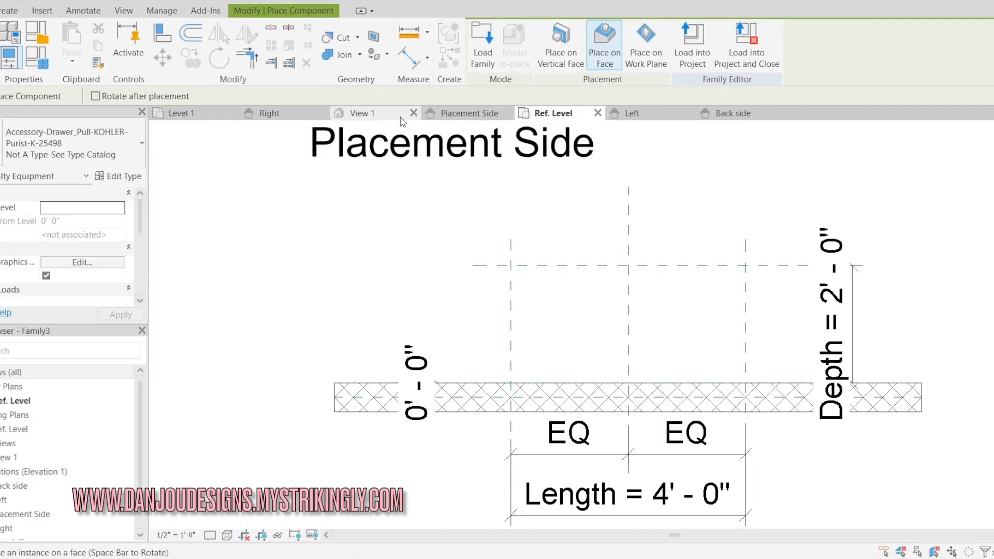
click(402, 118)
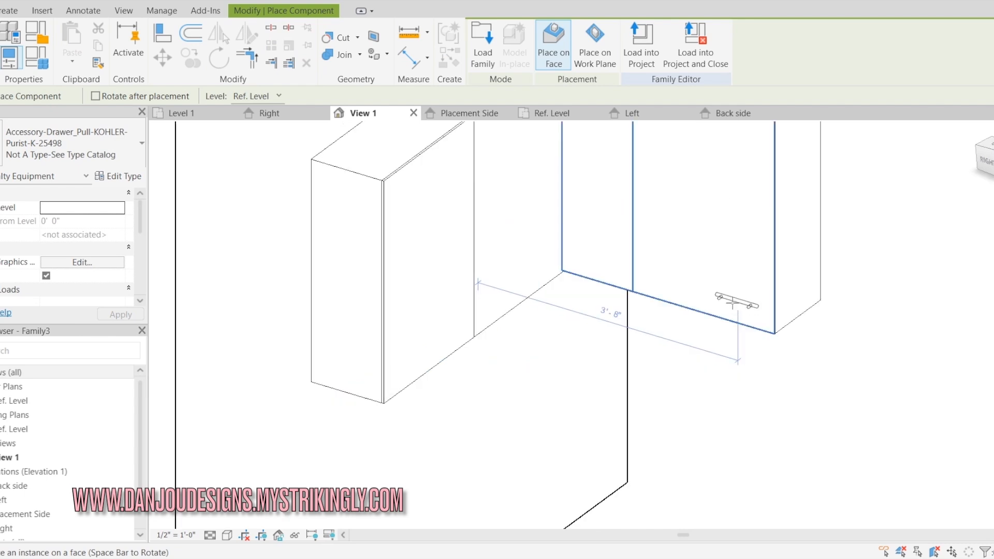
- Rotate the drawer pull upright and place one near the lower edge of each of the four door panels
key(space)
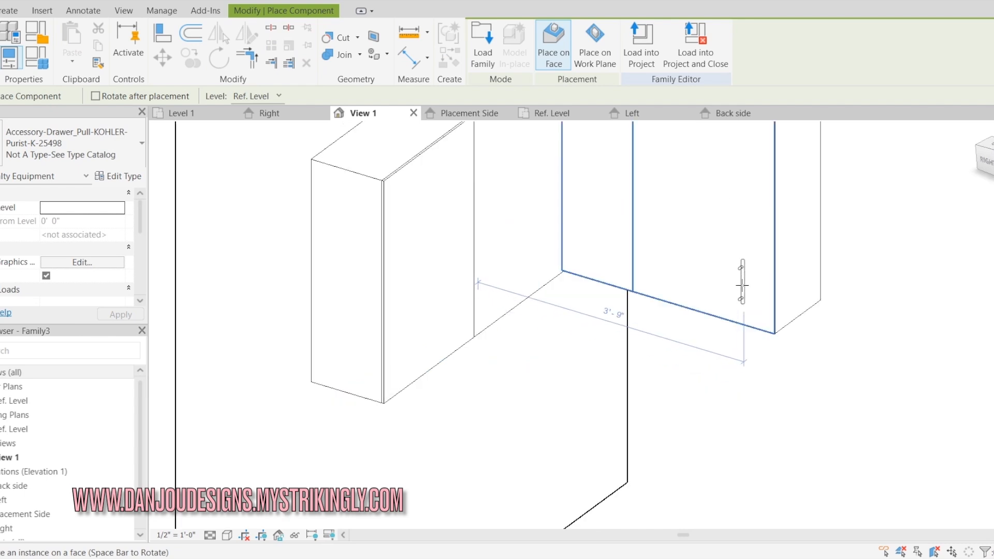
middle_drag(743, 295, 702, 340)
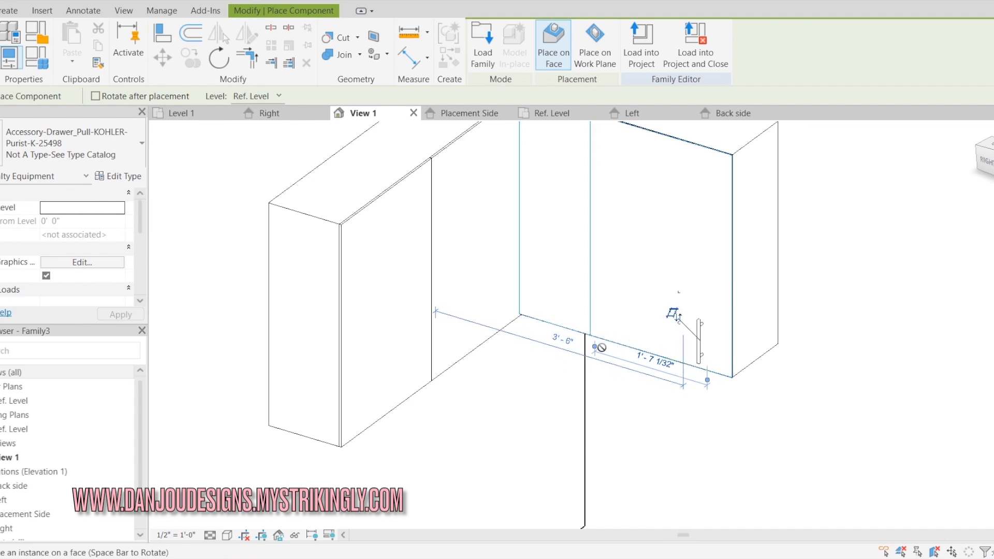
click(572, 308)
click(449, 339)
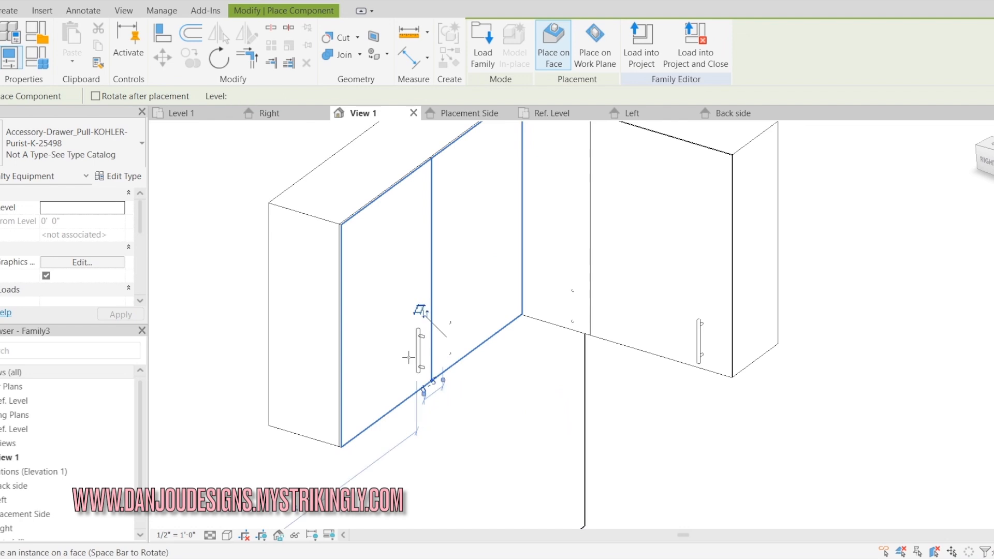
click(359, 404)
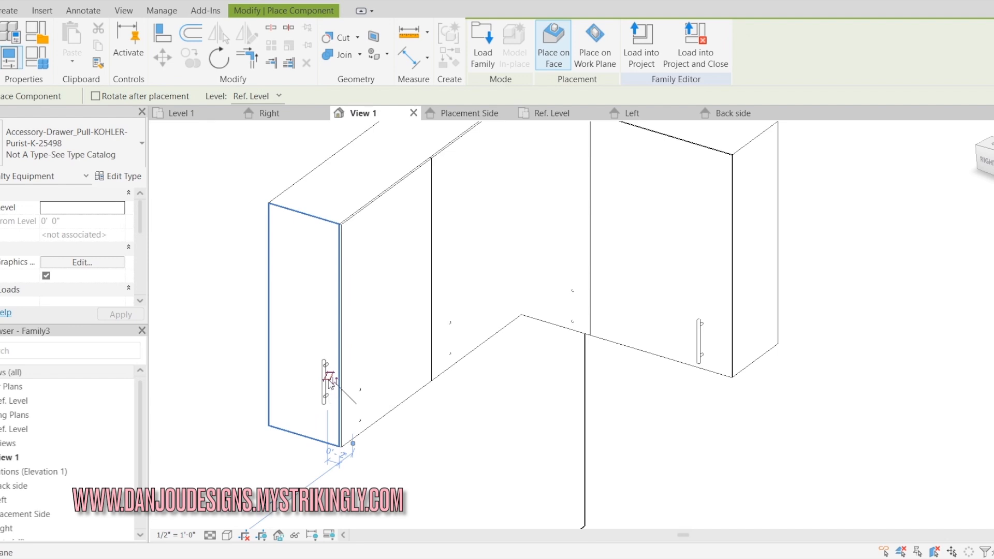
key(Escape)
key(Escape)
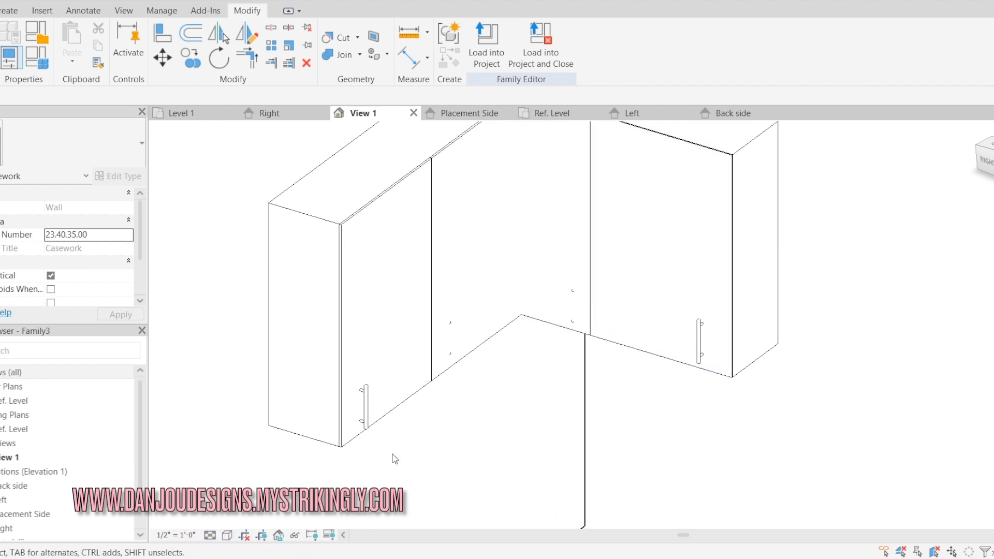
- Set the 3D view's visual style to Wireframe
click(227, 535)
click(244, 448)
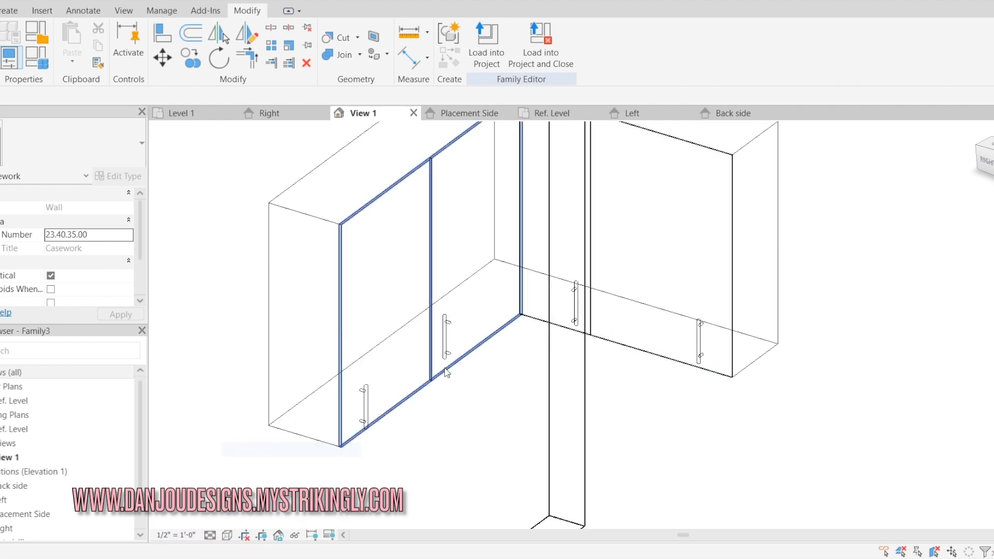
- Shift the inner drawer pull on each cabinet arm closer to the inside corner and set the visual style to Hidden Line
click(452, 327)
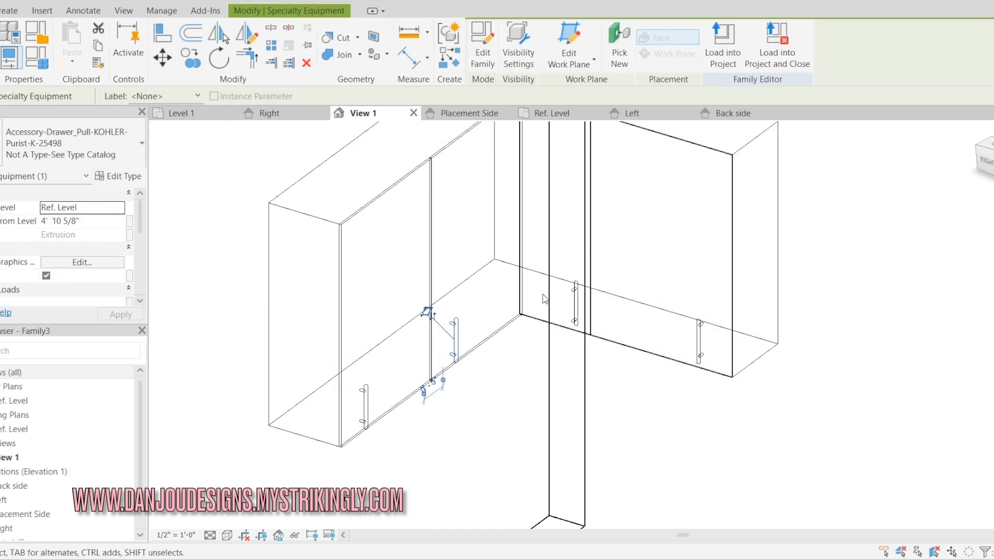
click(573, 301)
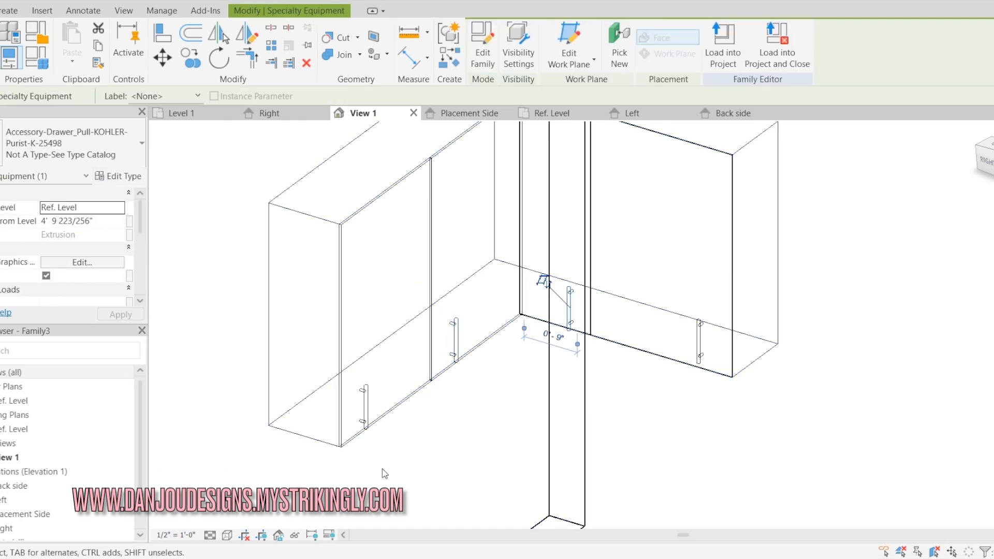
click(227, 535)
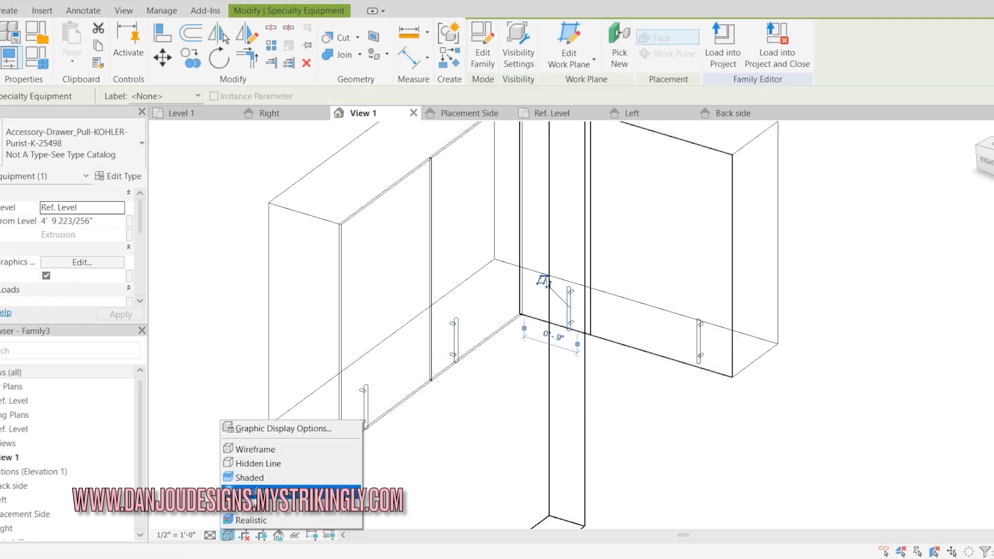
click(261, 464)
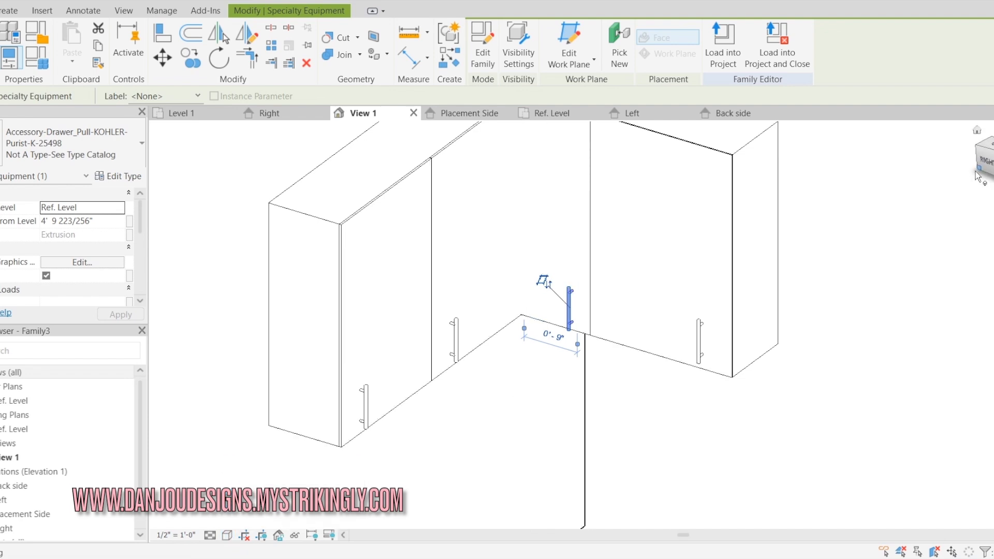
- From the right side of the 3D view, move the outermost drawer pull closer to its panel's outer edge, about 1' 10" from the door seam
scroll(567, 307, up, 5)
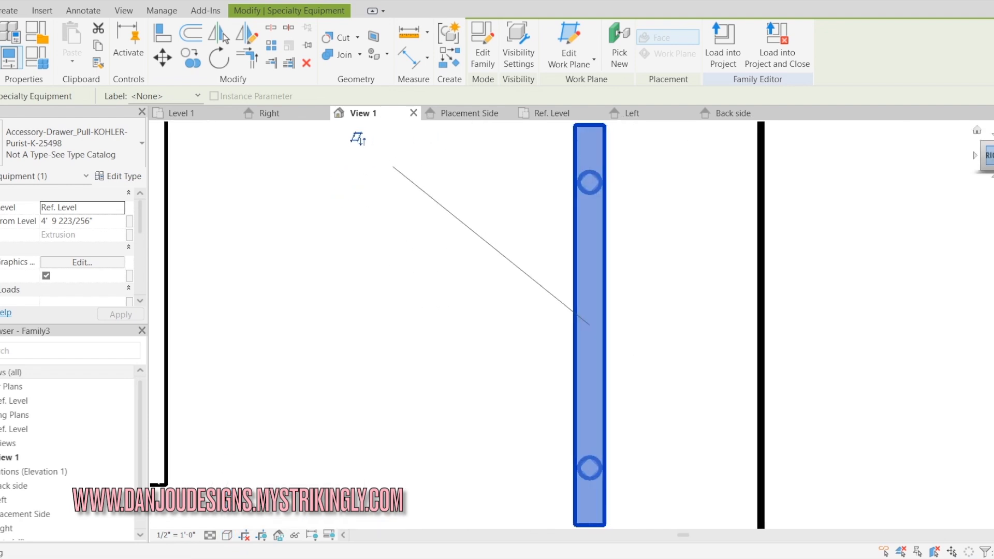
scroll(533, 315, down, 6)
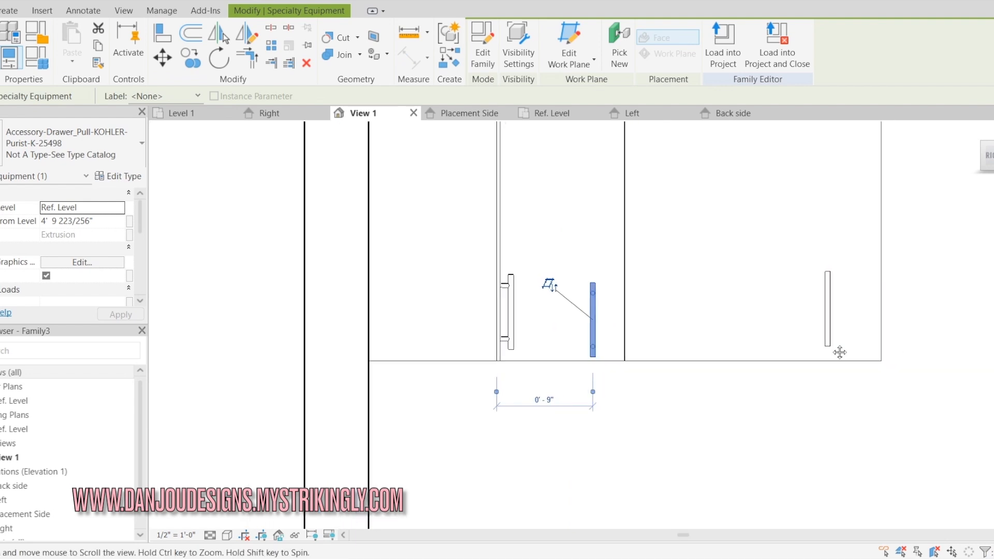
click(750, 336)
drag(771, 333, 783, 341)
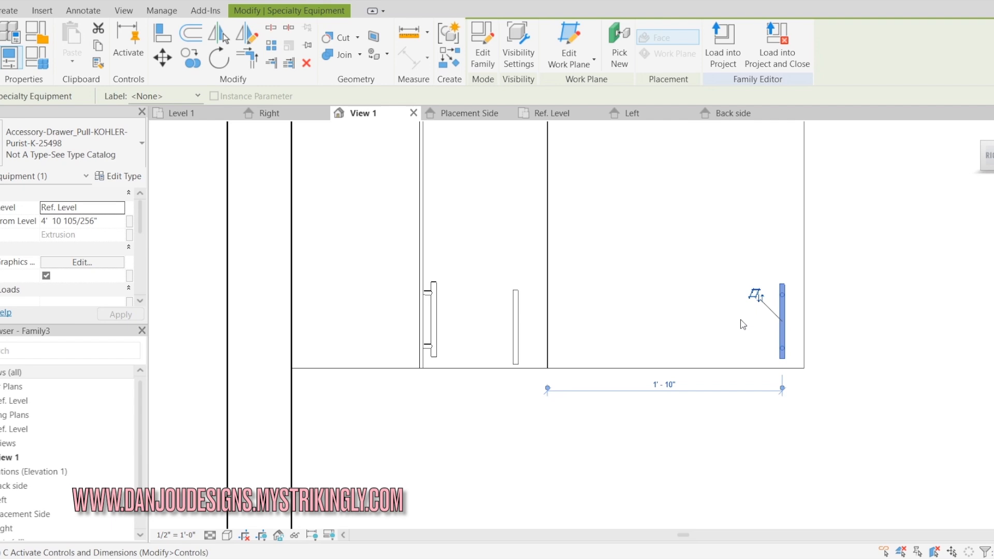
- In the Right elevation, align the neighbouring front-facing drawer pull to the height of the outermost pull
key(a)
key(l)
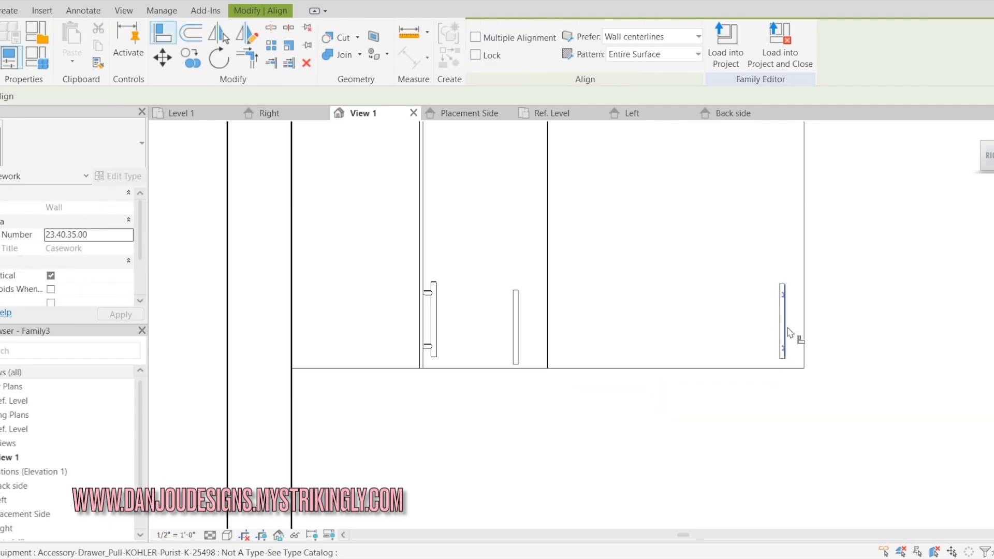
scroll(783, 288, up, 3)
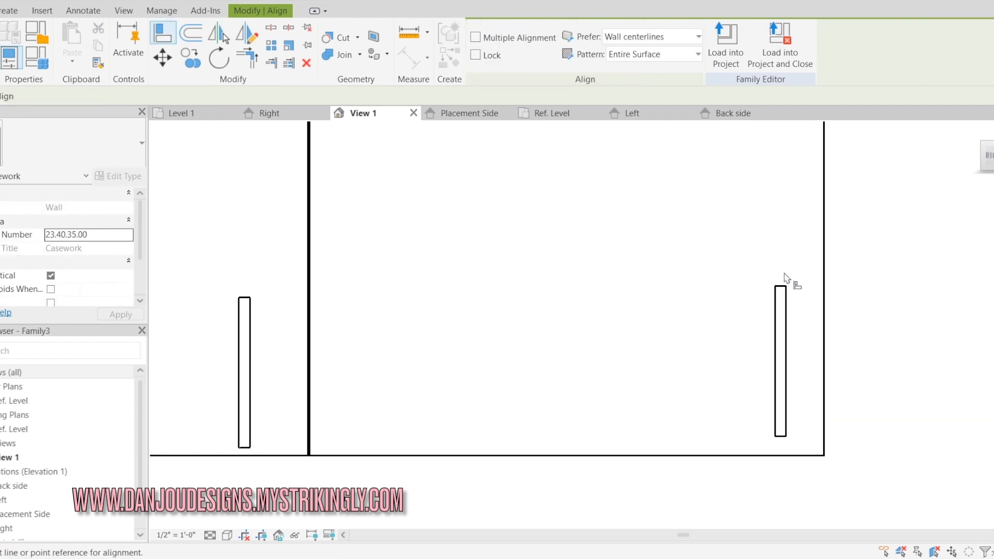
click(269, 113)
scroll(767, 321, up, 3)
scroll(769, 318, up, 1)
click(754, 330)
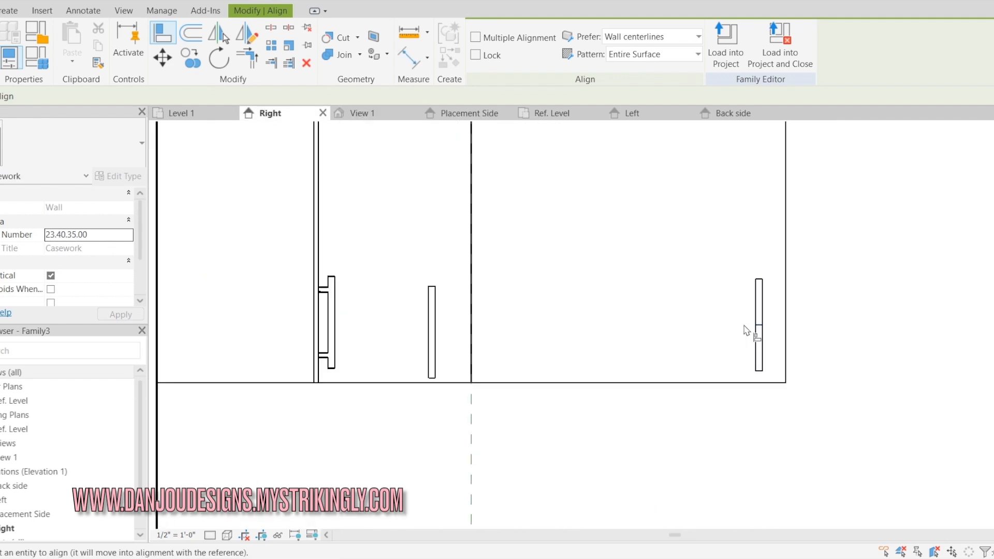
click(436, 339)
- Align the side-facing drawer pull on the perpendicular arm to the same height as the front-facing pulls and end the Align command
click(433, 340)
click(343, 337)
click(437, 339)
click(336, 322)
scroll(516, 250, down, 4)
right_click(606, 212)
click(638, 218)
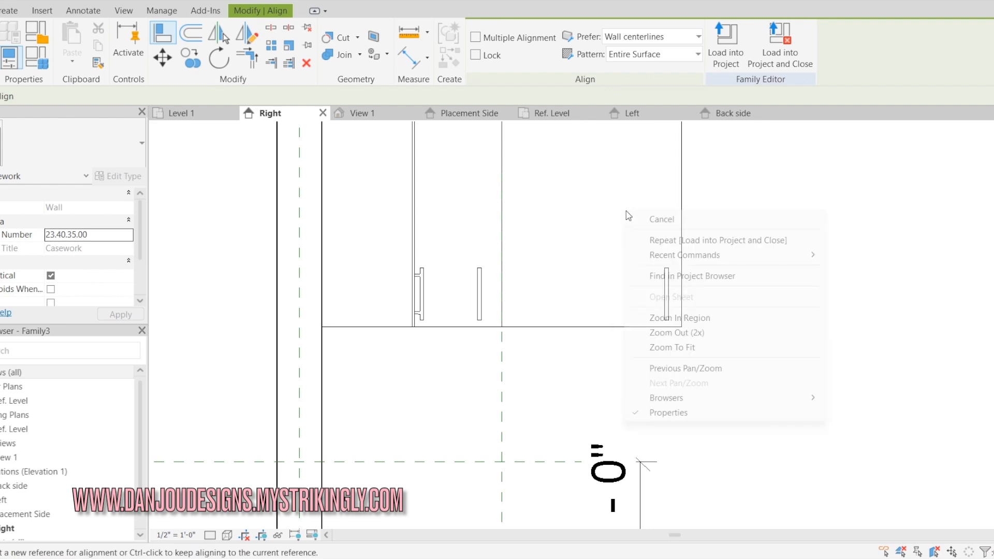
- Check the aligned pulls in View 1 and load the finished cabinet family into the sample house project
click(366, 114)
scroll(652, 406, down, 6)
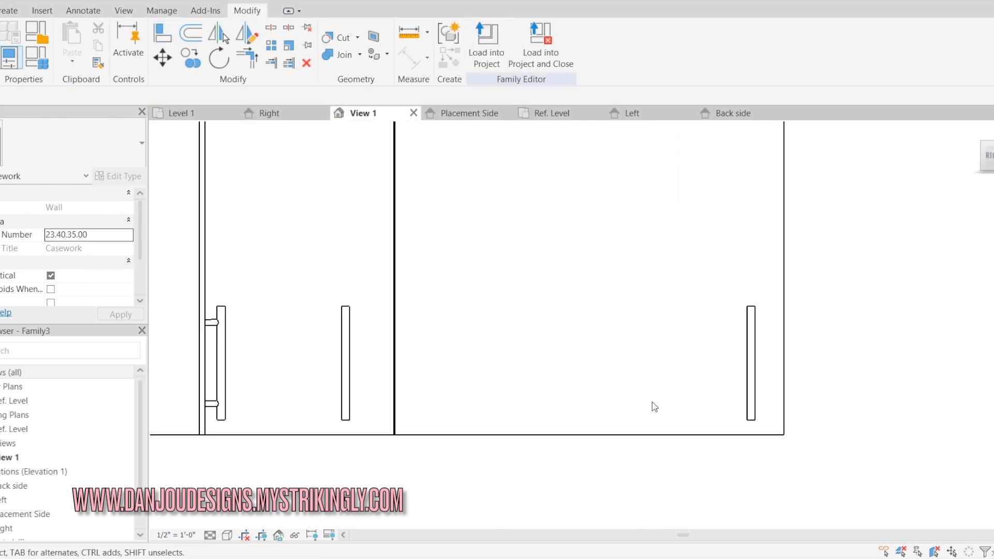
scroll(916, 288, up, 2)
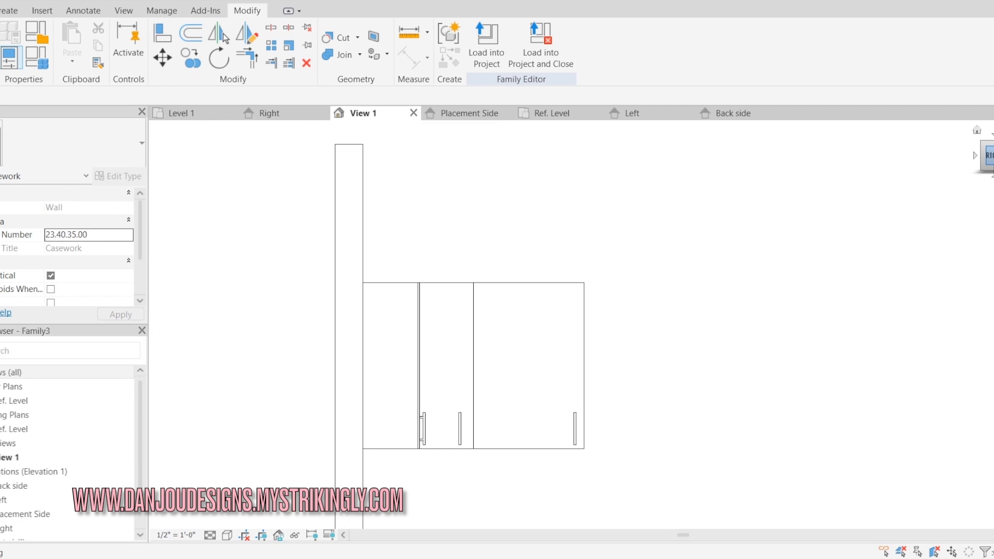
click(993, 141)
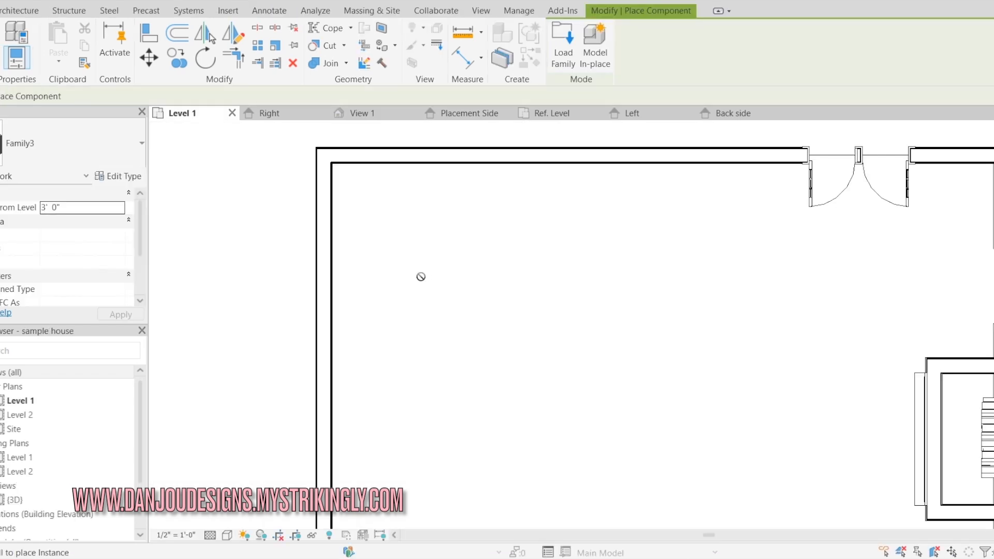
- Place one L-shaped cabinet on the side wall in the room corner of the Level 1 plan and end placement
click(330, 228)
scroll(388, 158, up, 5)
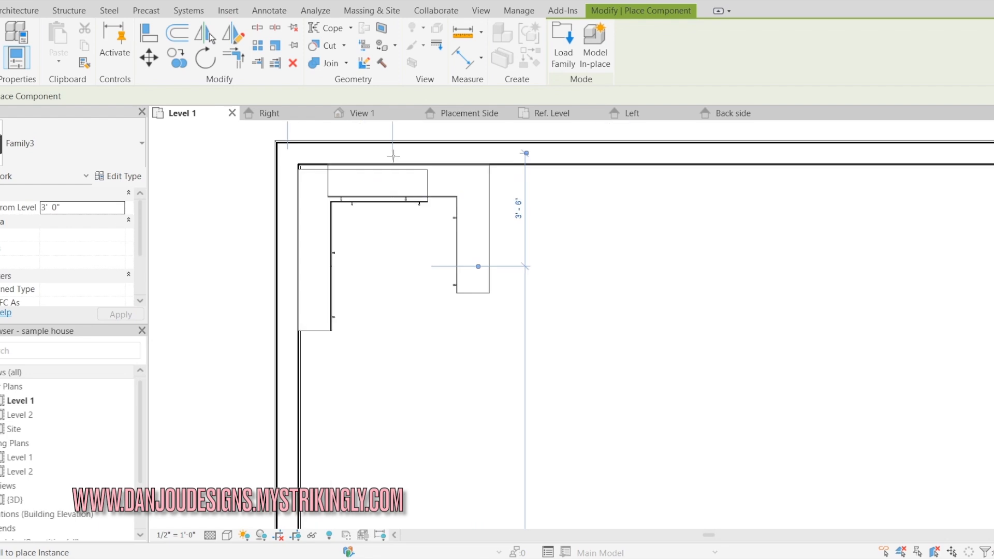
scroll(362, 162, up, 2)
key(Escape)
key(Escape)
- Move the placed cabinet against the adjoining wall so its back closes the gap in the room corner
click(365, 191)
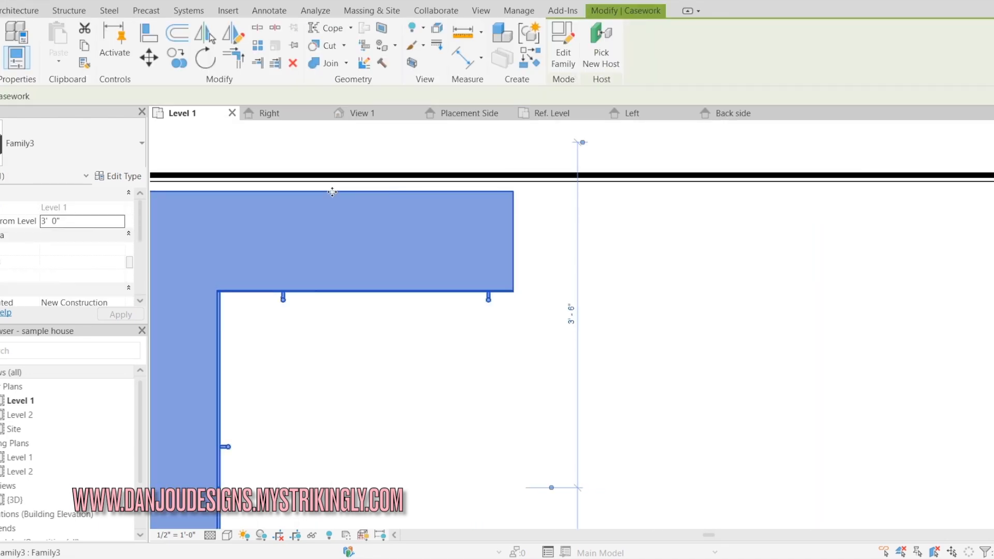
middle_drag(333, 191, 471, 261)
scroll(470, 261, up, 1)
key(m)
key(v)
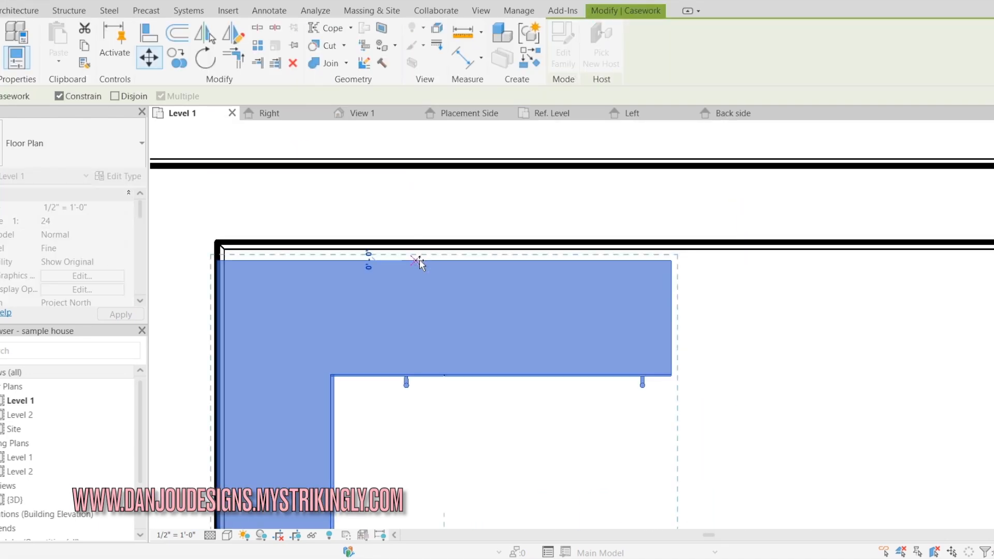
click(420, 244)
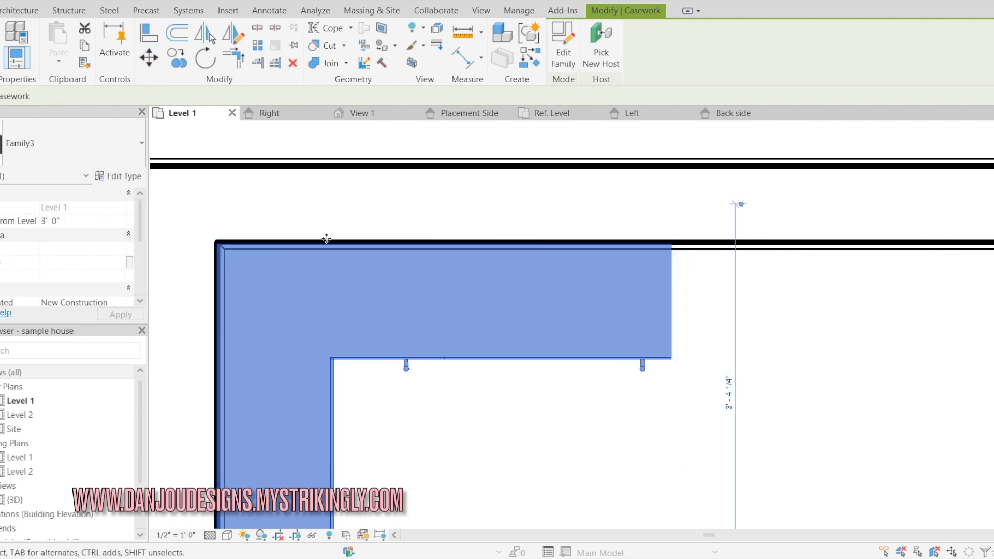
scroll(350, 222, down, 5)
click(512, 256)
scroll(383, 151, down, 3)
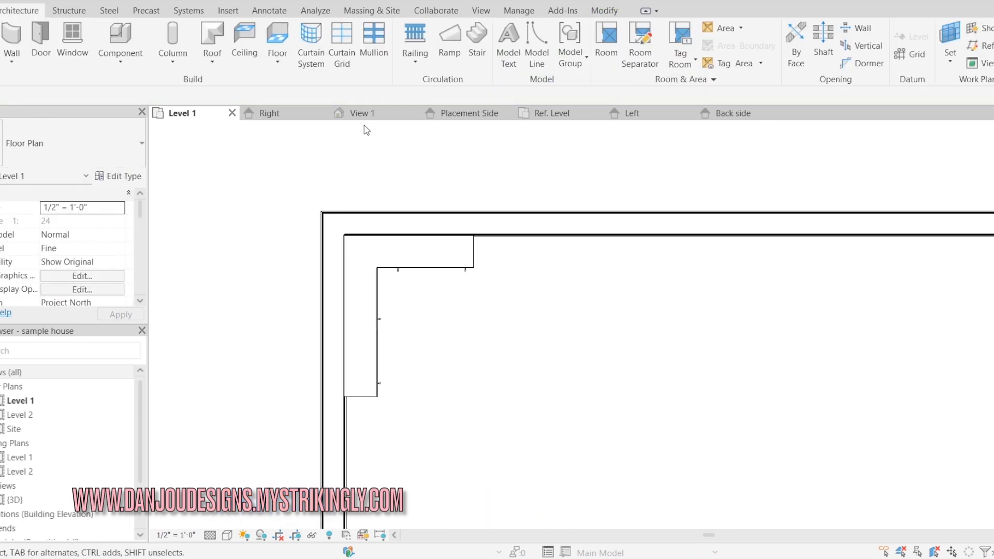
- Create a camera view from inside the room looking at the corner cabinet, framed on the cabinet doors and pulls
click(266, 1)
click(269, 27)
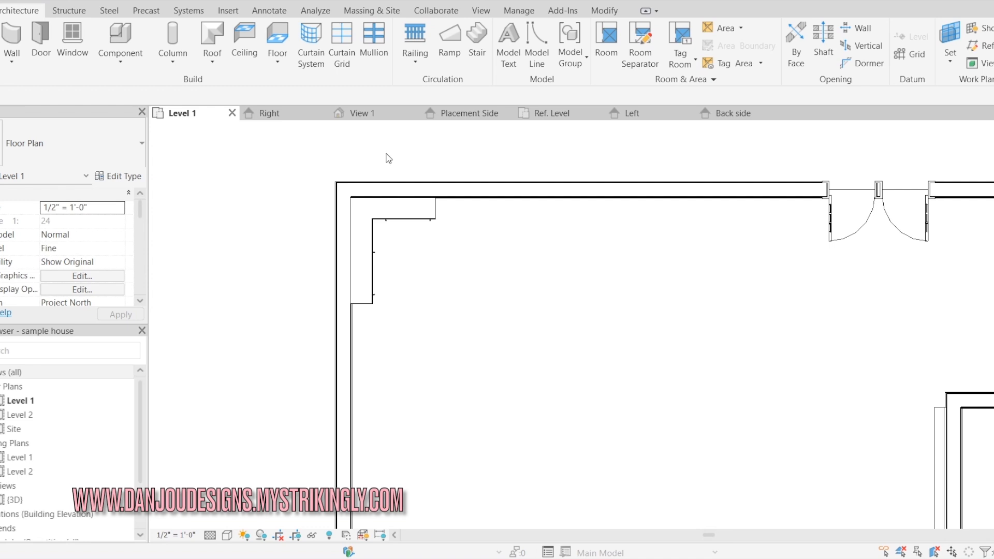
scroll(448, 211, down, 2)
click(694, 357)
click(496, 186)
scroll(557, 377, up, 3)
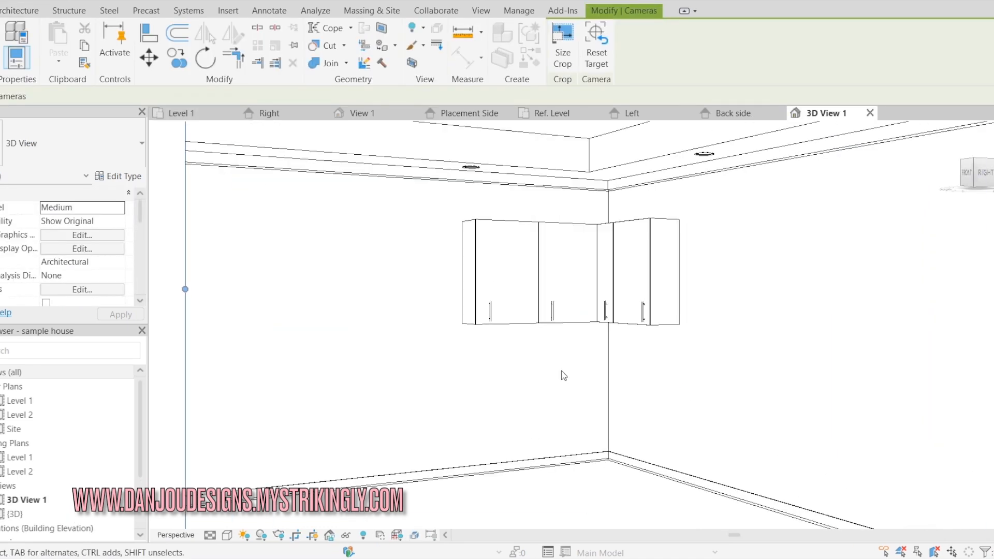
scroll(596, 352, up, 2)
right_drag(477, 359, 500, 367)
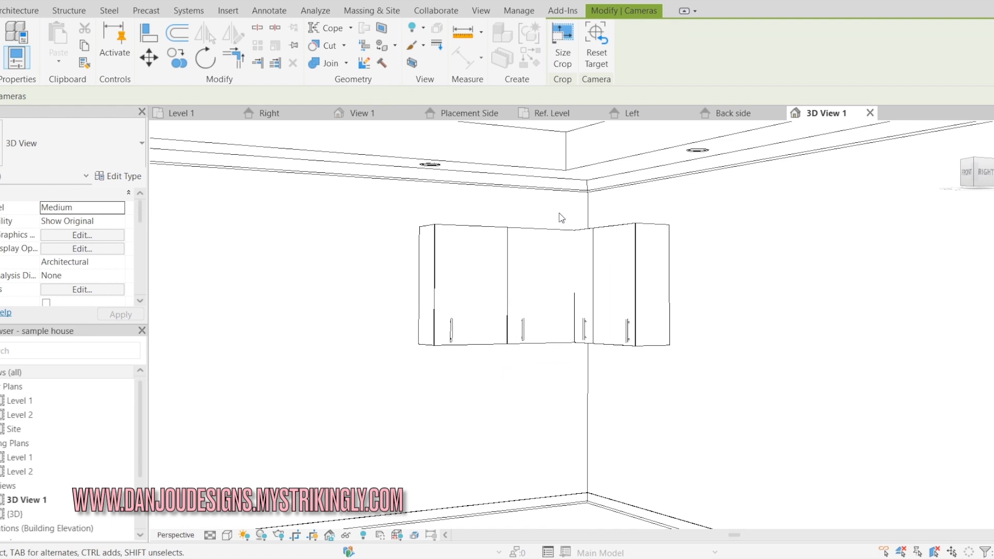
drag(974, 173, 969, 177)
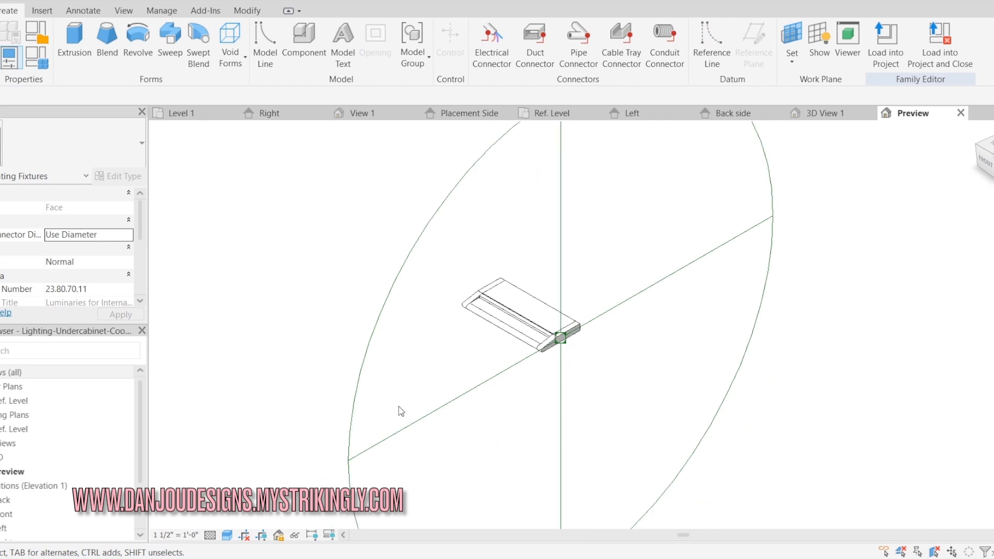
- Set the under-cabinet lighting family's Preview view to the Hidden Line visual style
click(229, 536)
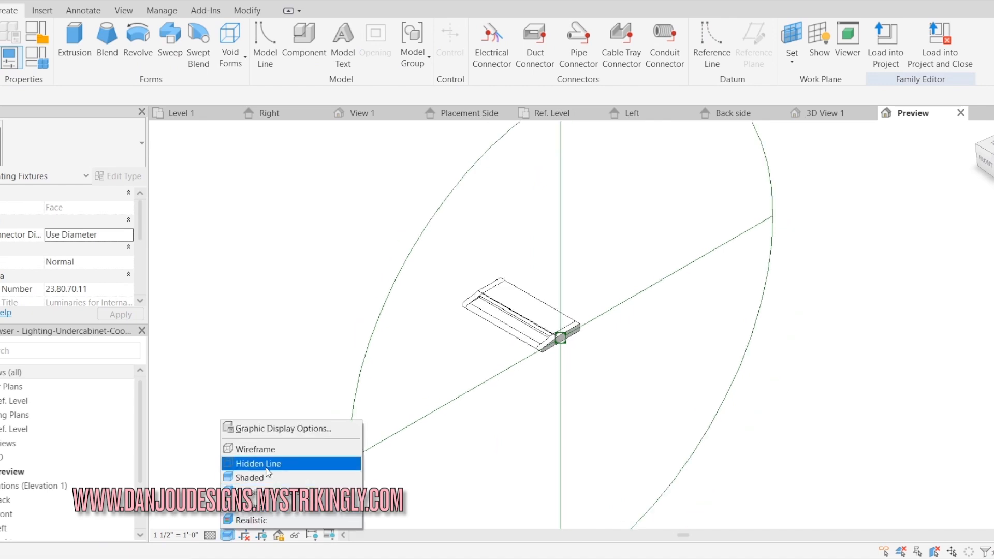
click(256, 461)
scroll(622, 315, up, 1)
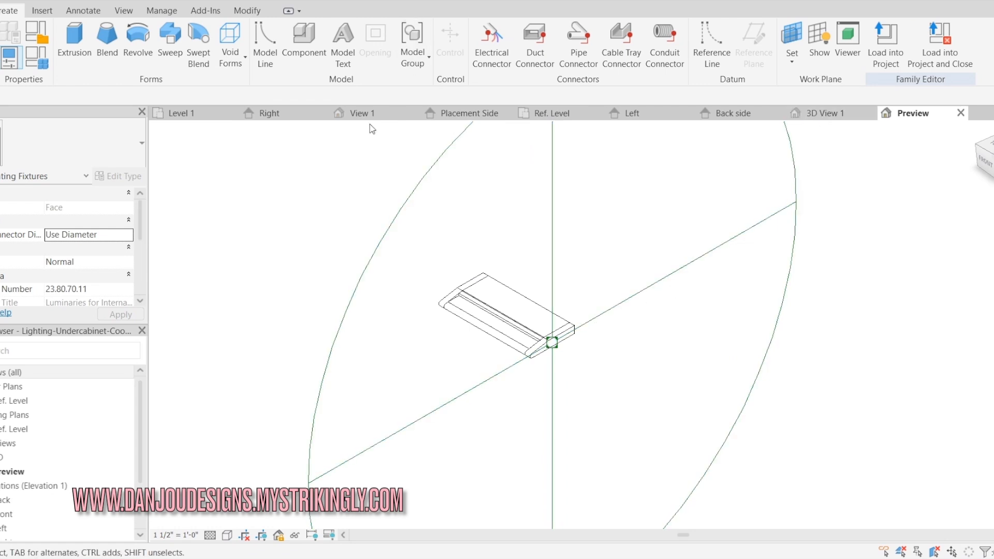
- In the camera view 3D View 1, set the camera's eye elevation to 2' 6"
click(816, 113)
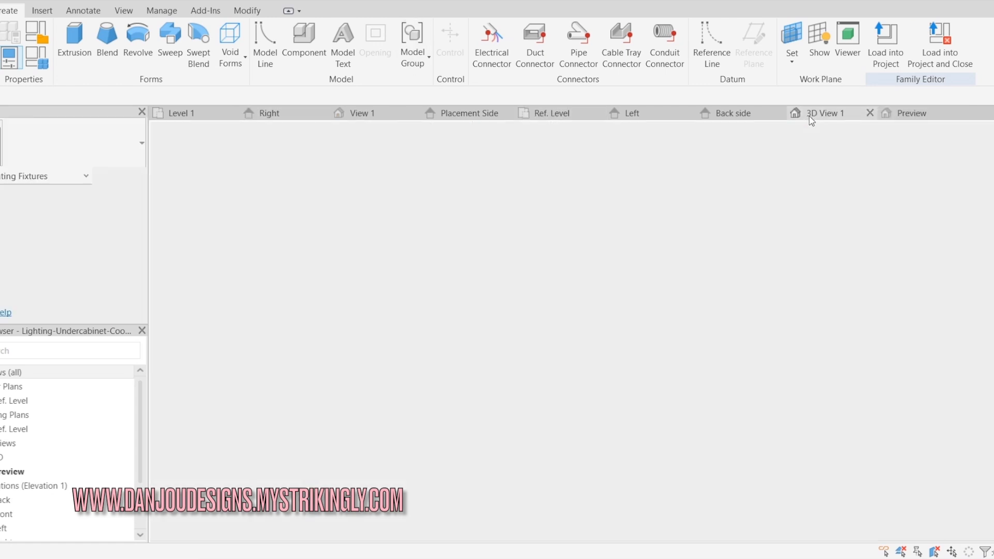
scroll(577, 355, up, 2)
scroll(551, 348, down, 2)
scroll(449, 224, down, 4)
scroll(492, 318, up, 5)
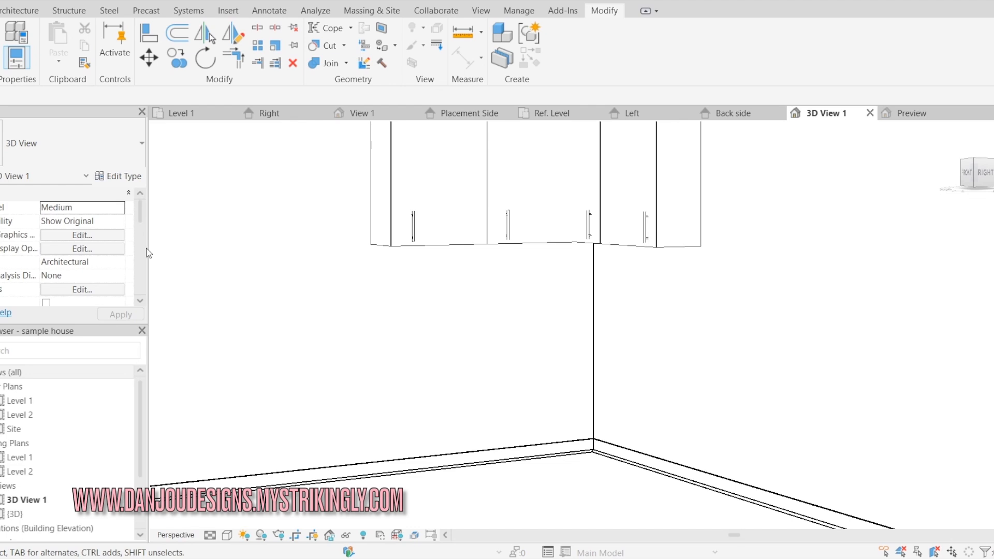
scroll(362, 351, down, 5)
click(674, 247)
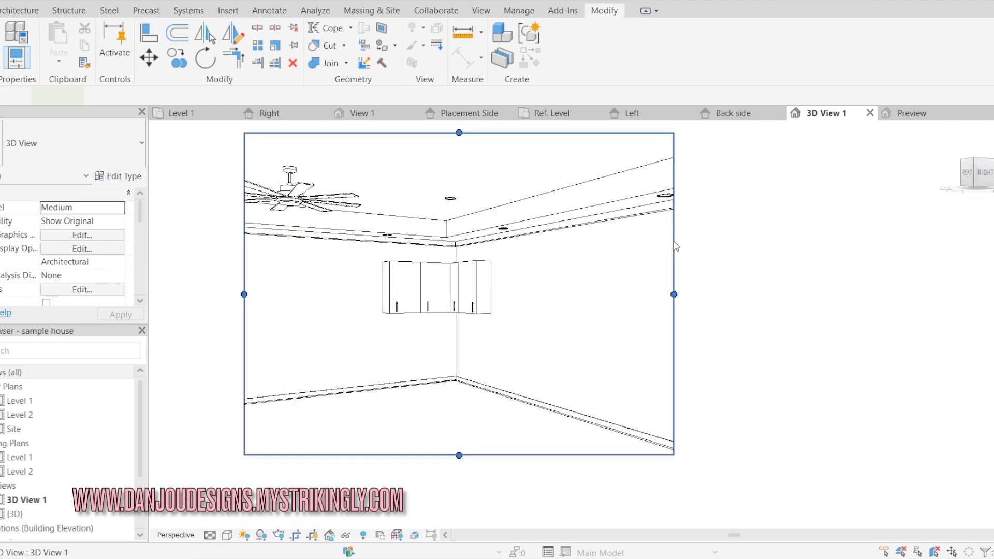
scroll(85, 266, down, 5)
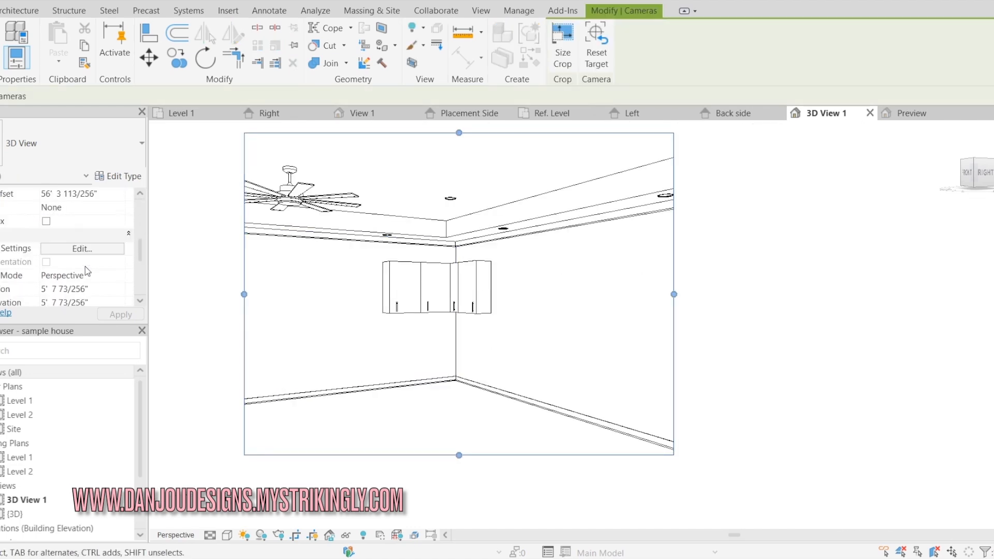
scroll(85, 266, down, 1)
drag(91, 249, 85, 249)
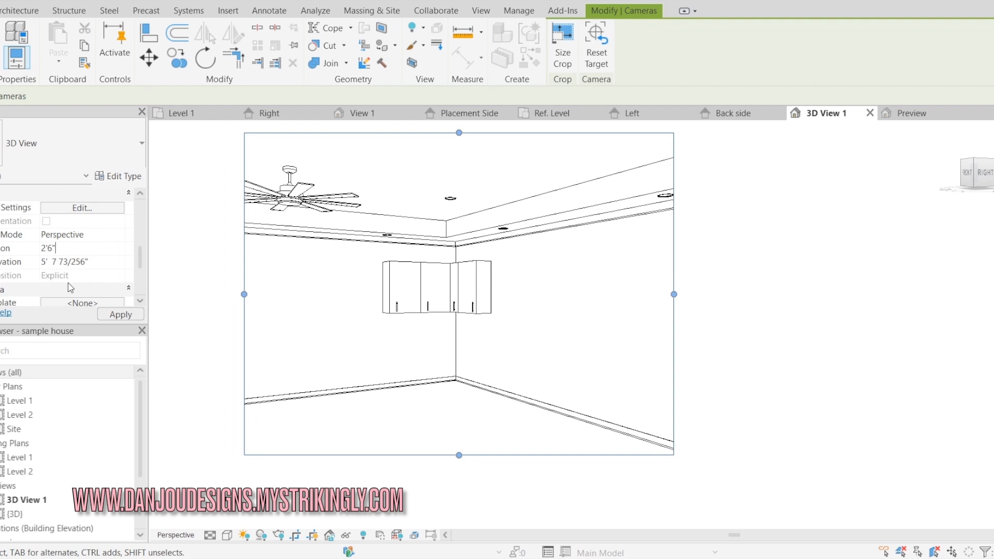
key(Return)
scroll(434, 355, up, 4)
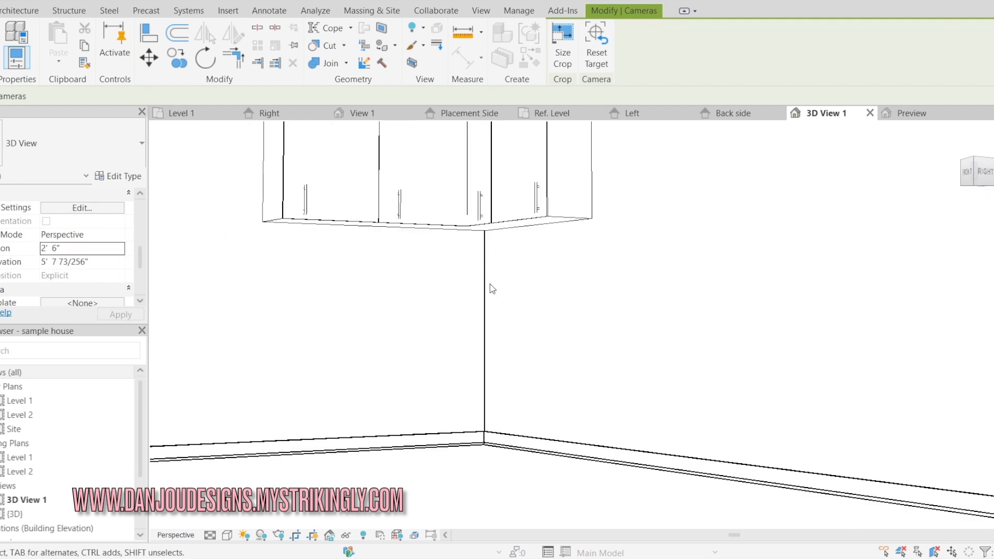
- Tilt the camera view upward and set its eye elevation to 1' 6" to expose the cabinet's underside
scroll(457, 290, down, 4)
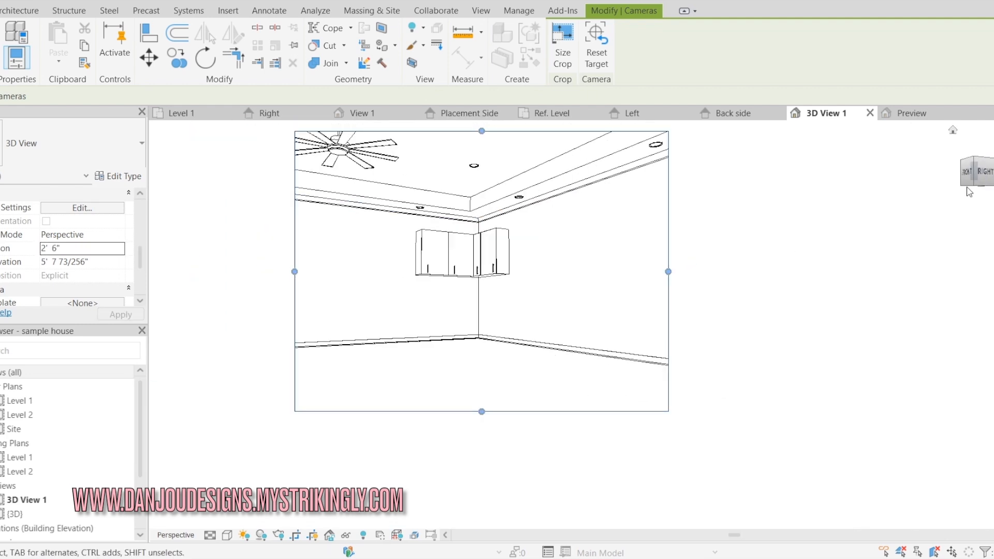
drag(983, 181, 982, 167)
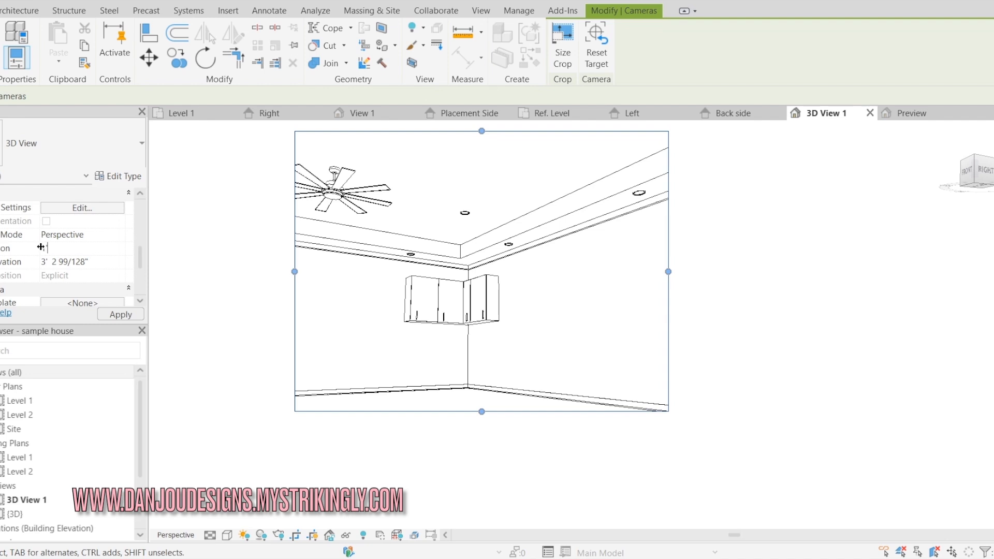
scroll(464, 373, up, 6)
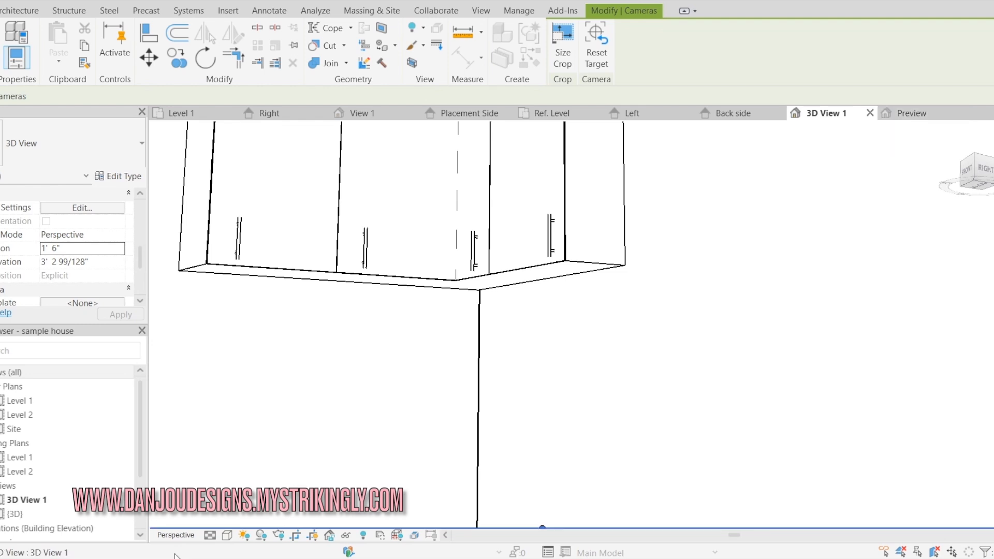
- Load the under-cabinet lighting family into sample house.rvt only
click(911, 112)
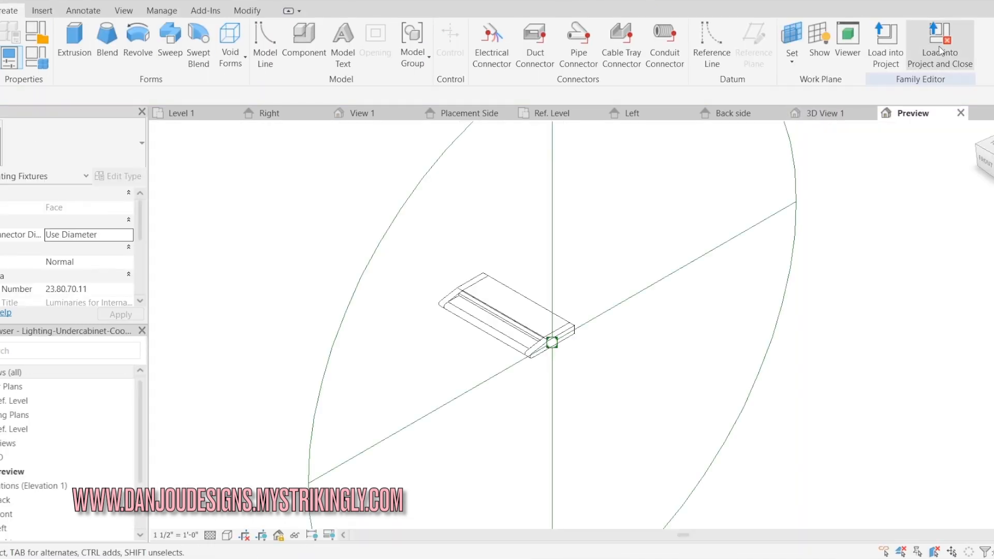
click(886, 46)
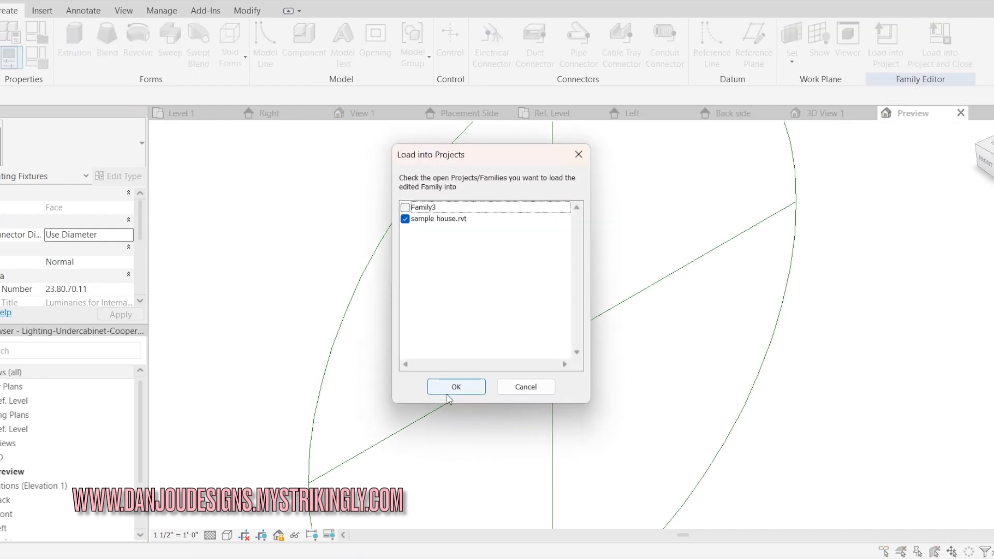
click(449, 392)
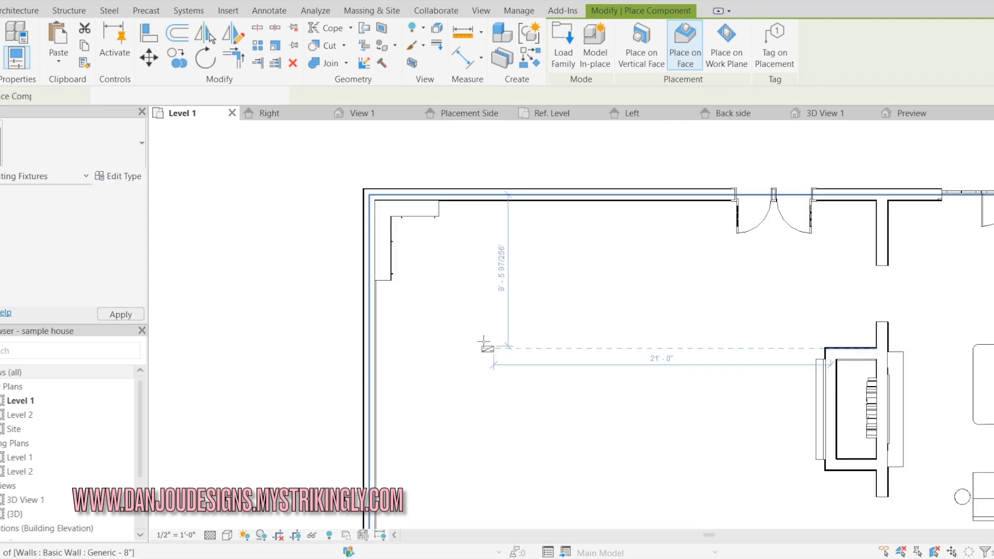
- In 3D View 1, place one Lighting-Undercabinet-Cooper-Halo_HU30M_LED fixture on the underside face of each cabinet arm and end placement
click(822, 116)
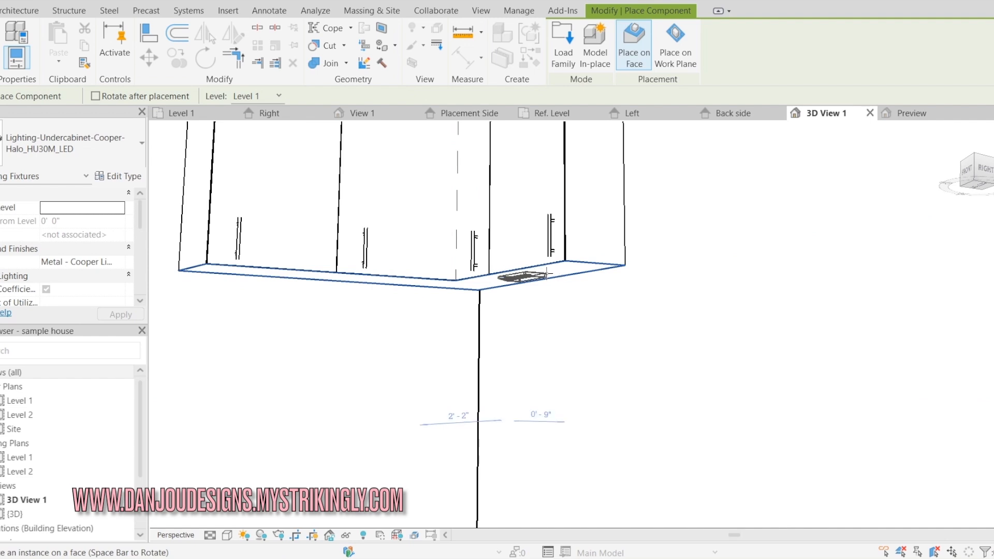
click(546, 273)
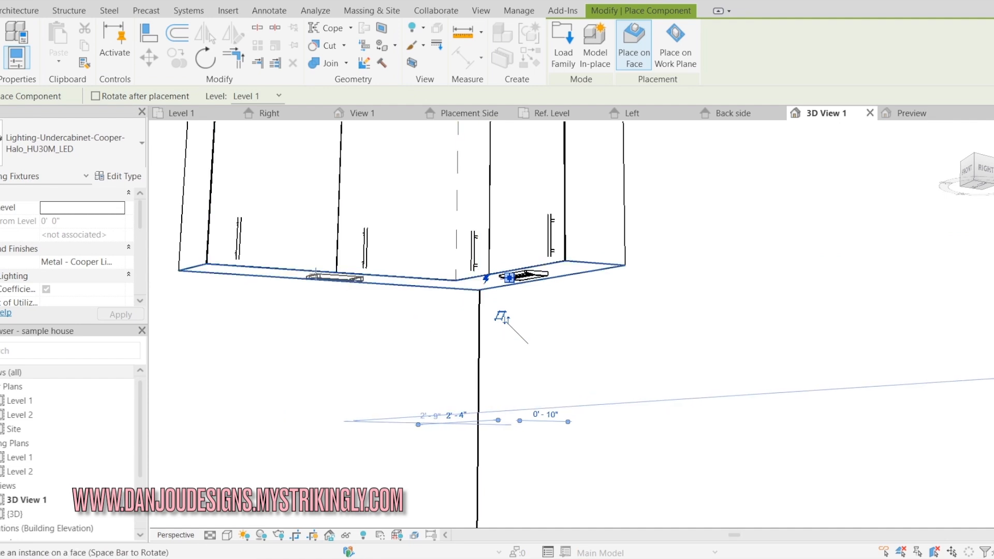
right_click(638, 261)
click(645, 272)
right_click(666, 261)
click(692, 267)
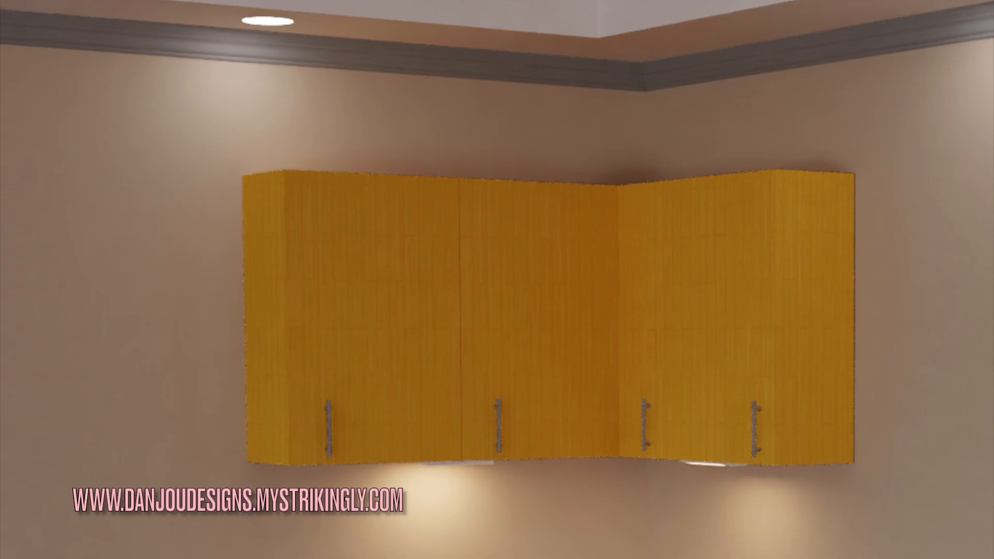